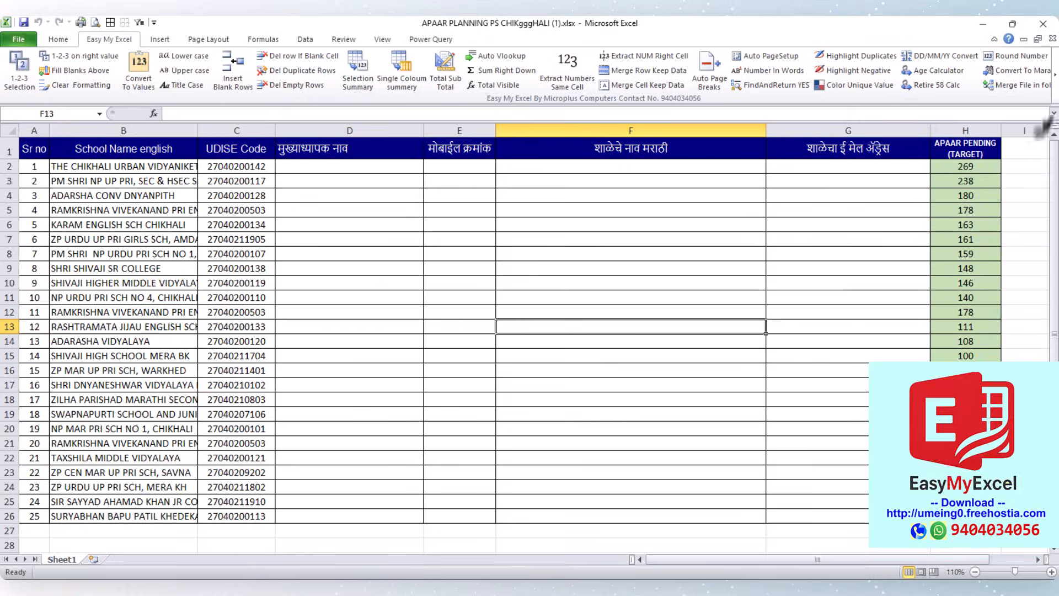
- Minimize the APAAR planning workbook and open the recent workbook Raw_Profile_One.xlsx in a maximized window
click(1023, 39)
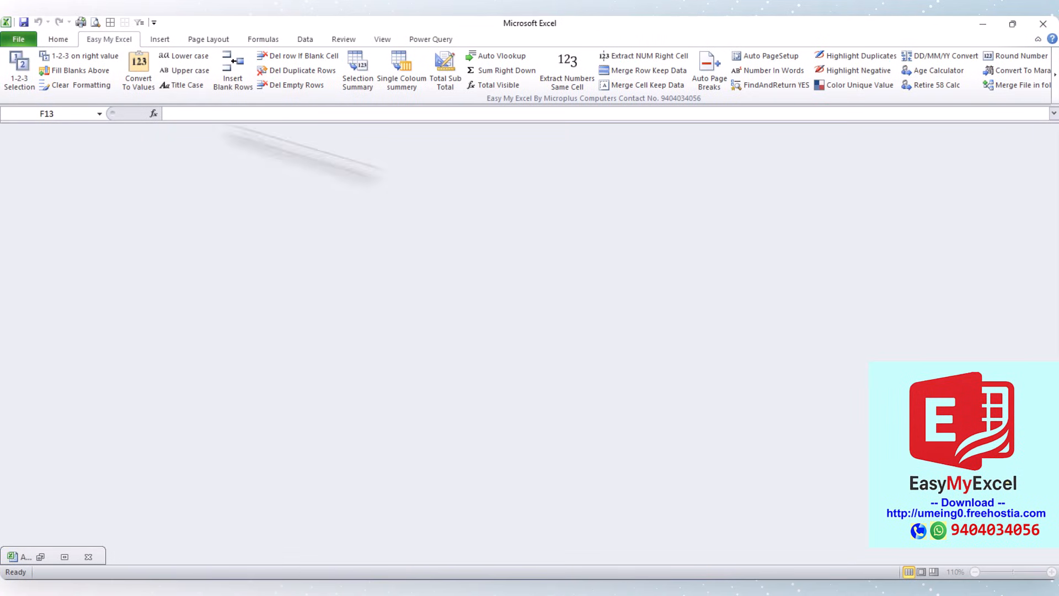
click(9, 42)
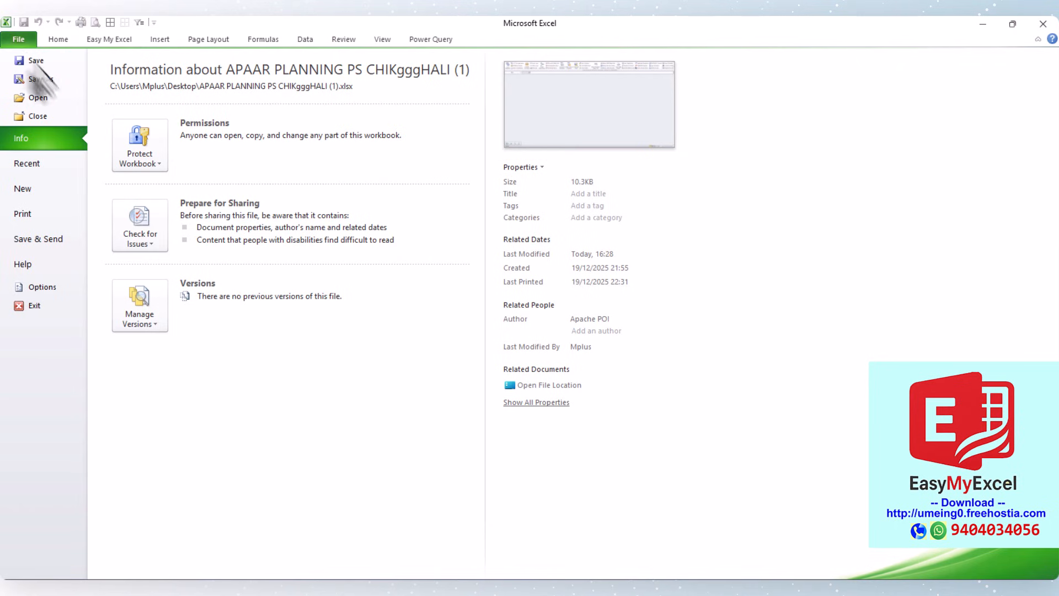
click(35, 166)
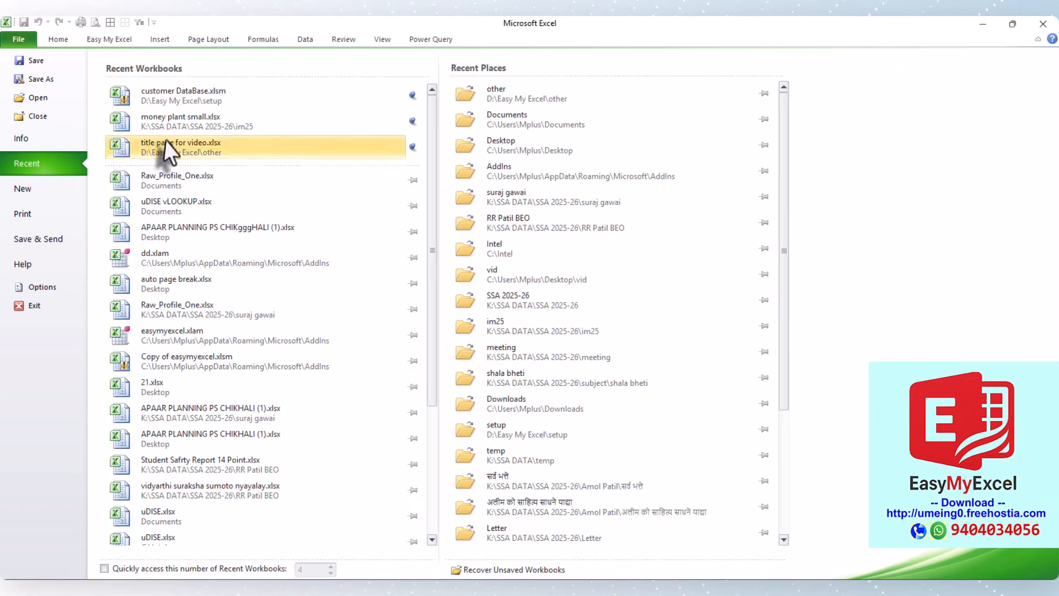
click(214, 176)
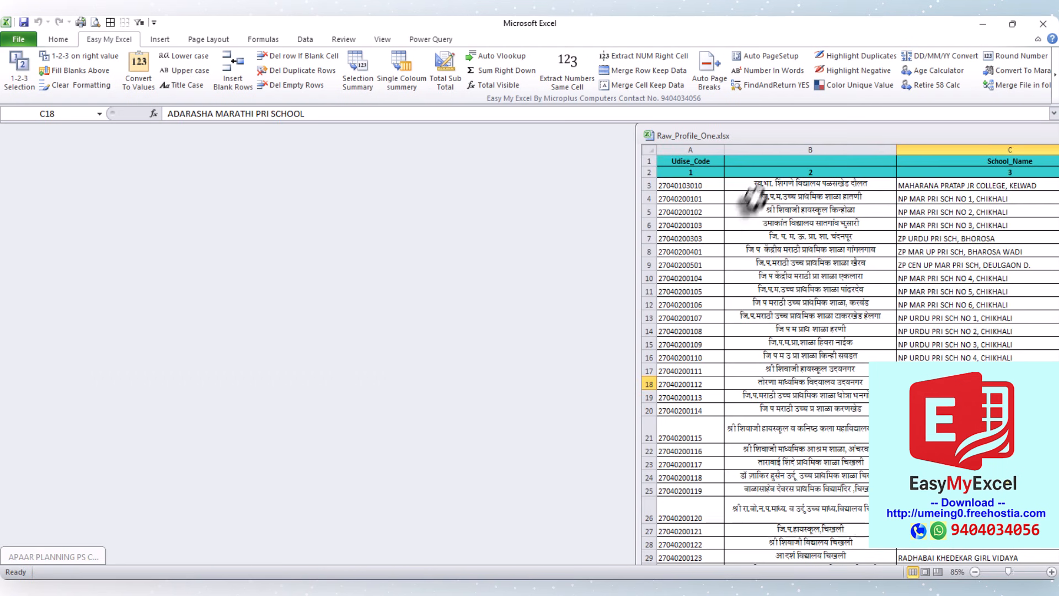
double_click(780, 136)
click(177, 204)
- Examine the full width of the raw profile sheet, from the Udise_Code column through RTE_25 and the blank columns beyond
click(55, 140)
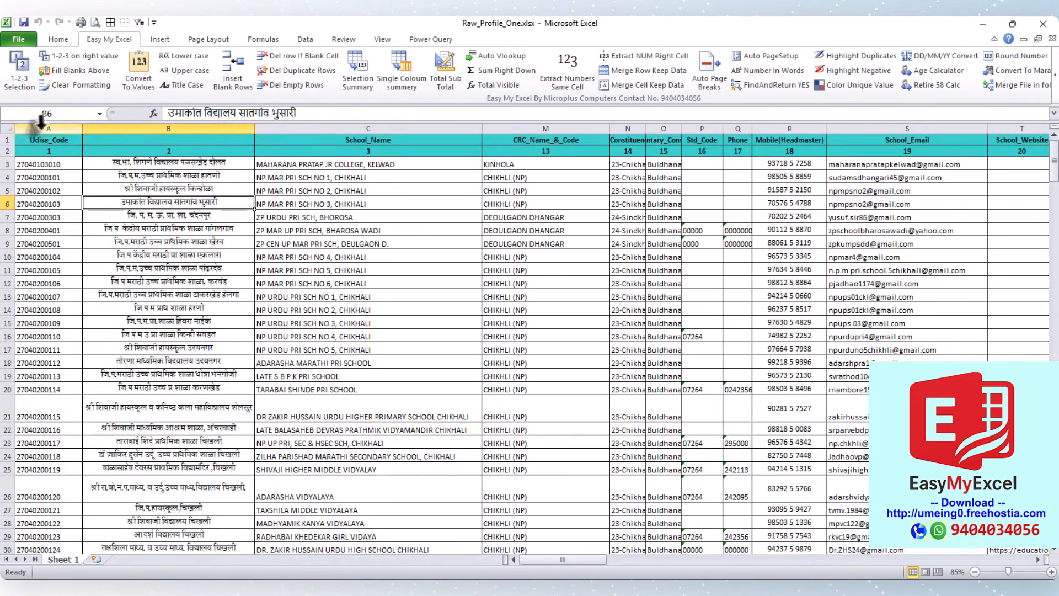
key(ctrl+shift+Down)
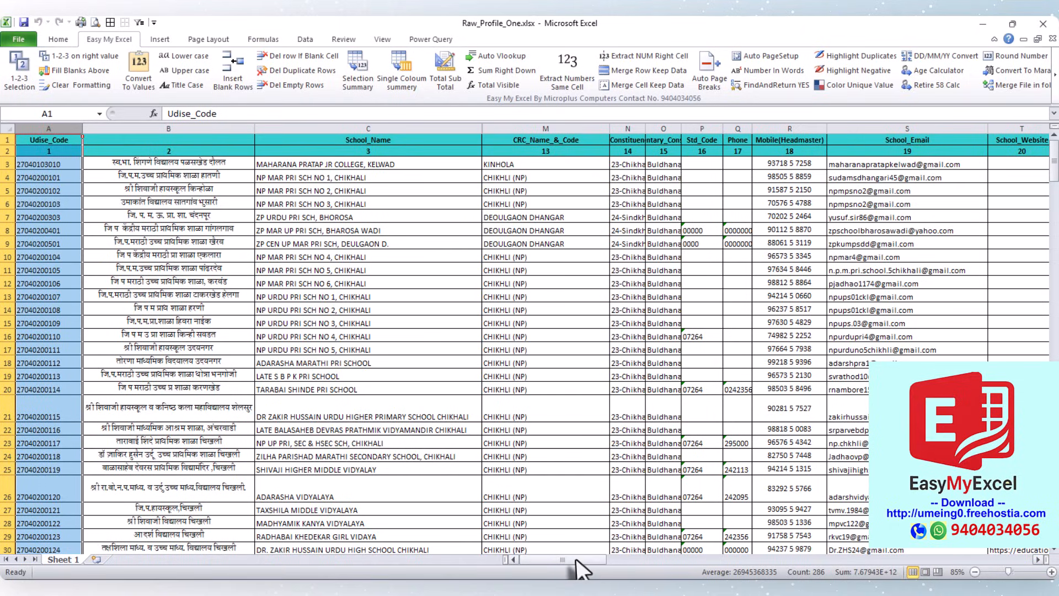
drag(575, 559, 987, 559)
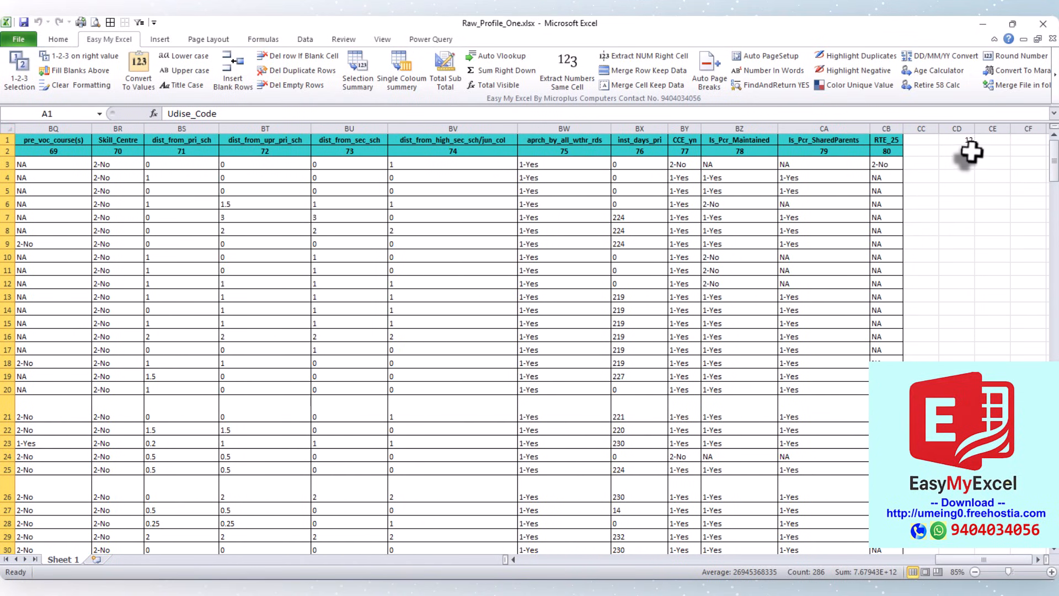
click(960, 141)
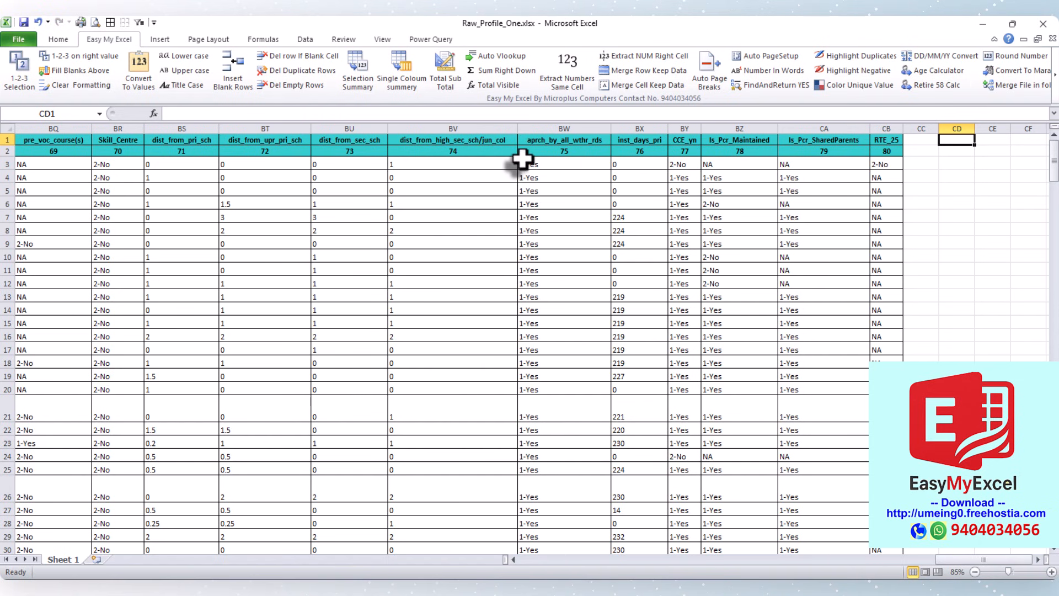
drag(941, 563, 513, 569)
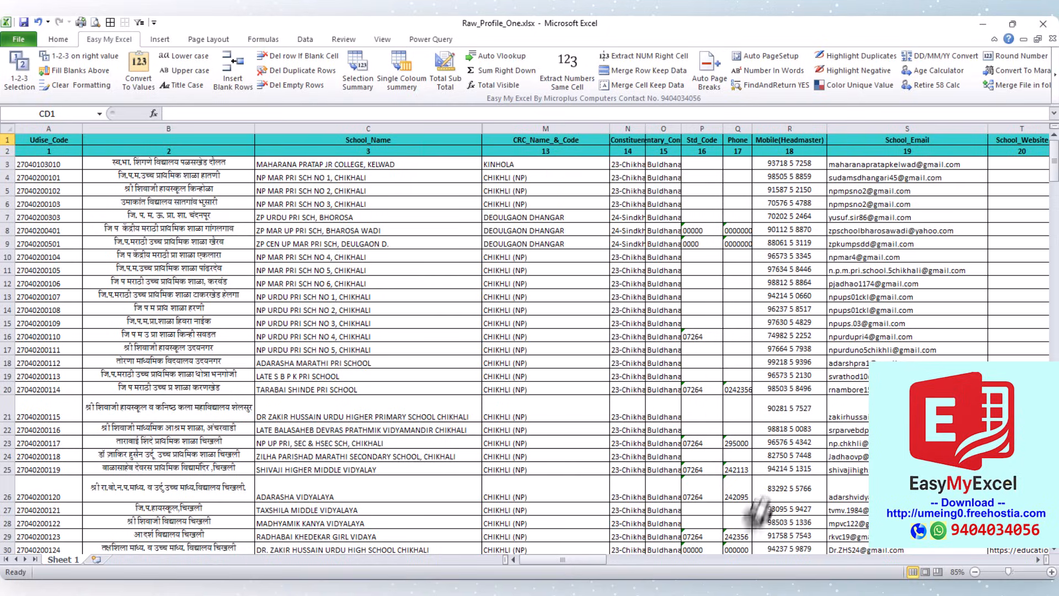
drag(578, 558, 970, 558)
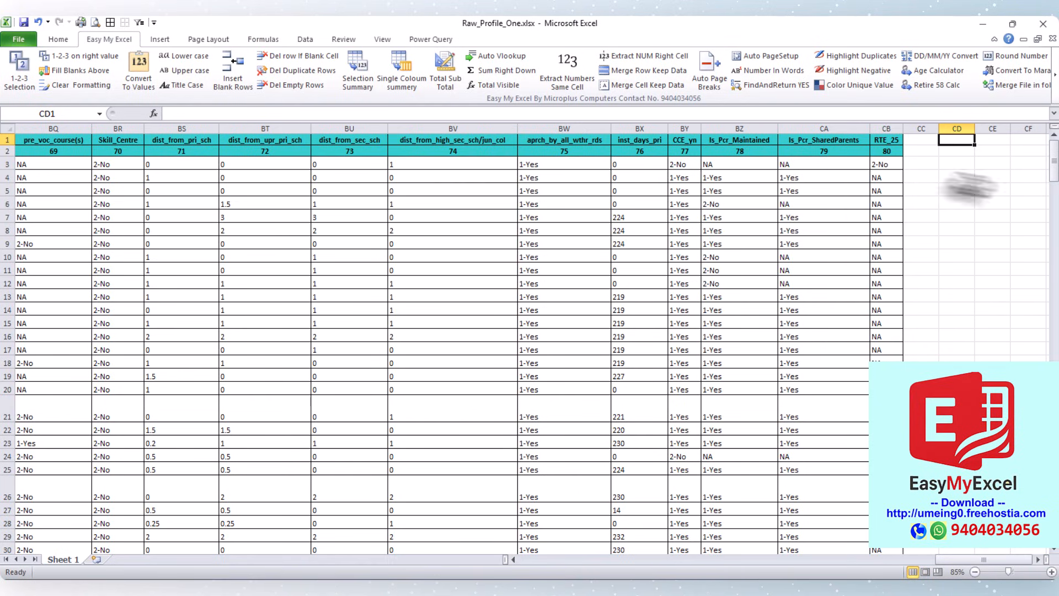
drag(919, 140, 980, 260)
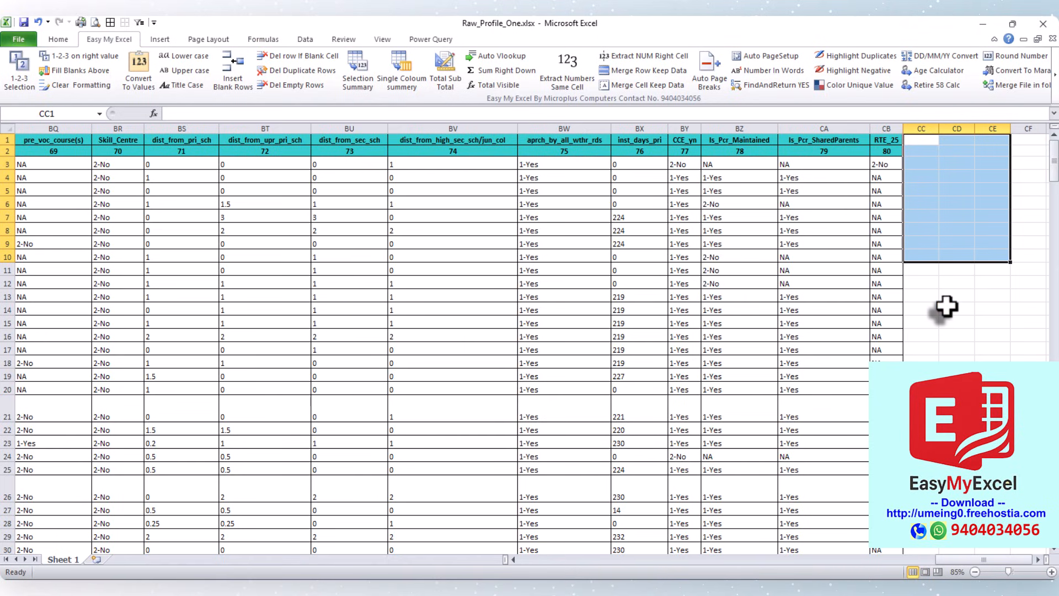
click(917, 317)
click(779, 346)
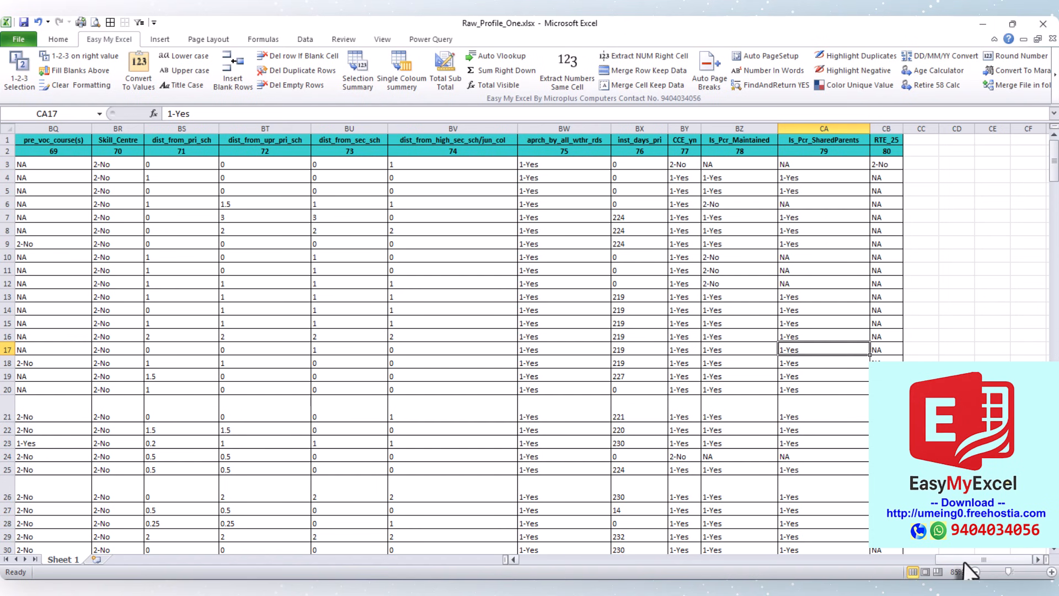
drag(964, 560, 530, 560)
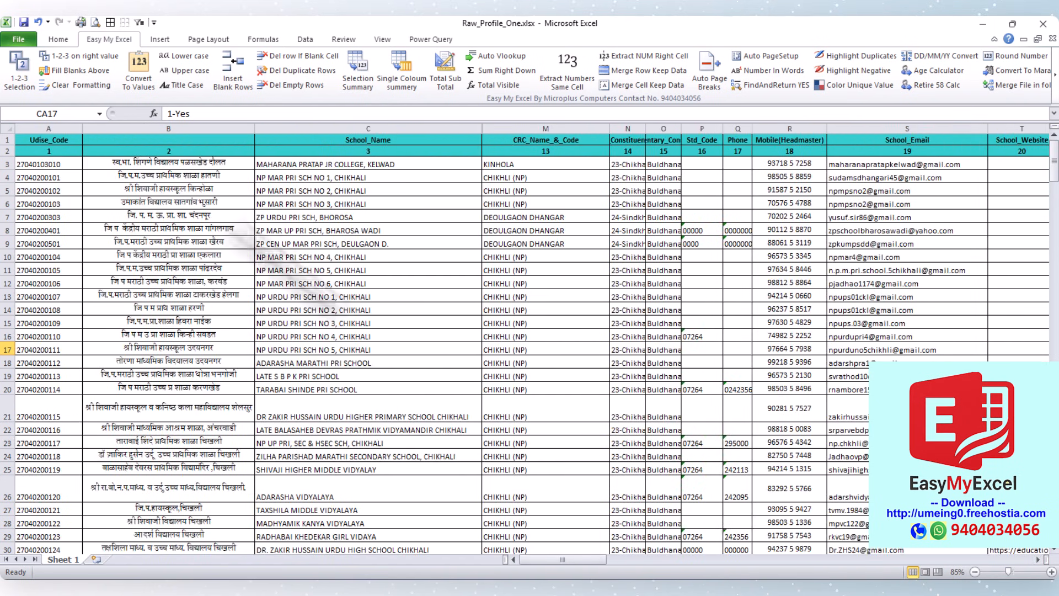
- Review the school codes in the Udise_Code column alongside the Marathi school names in column B
click(161, 200)
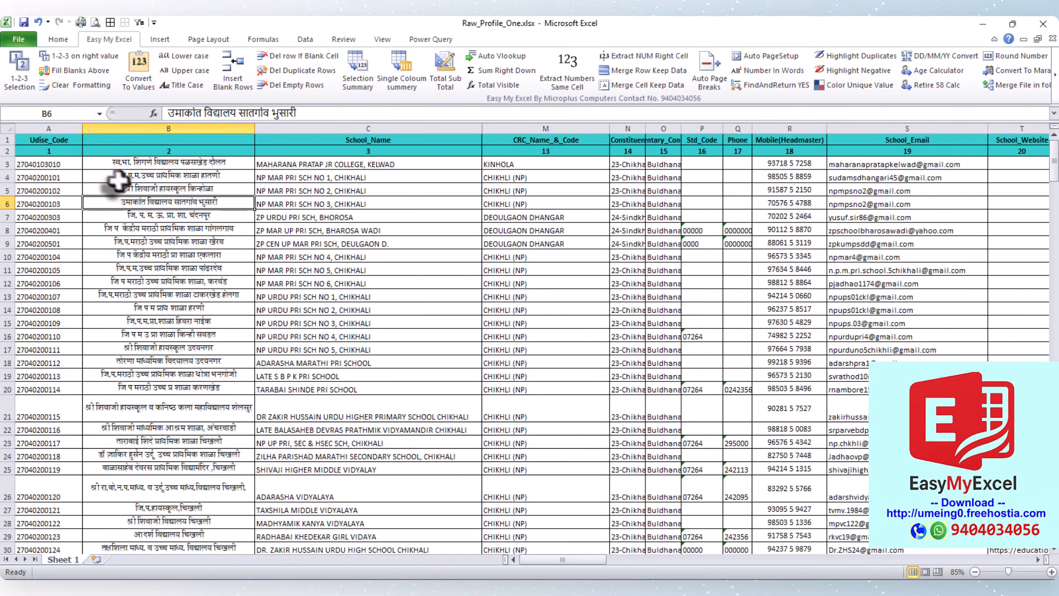
drag(54, 166, 32, 291)
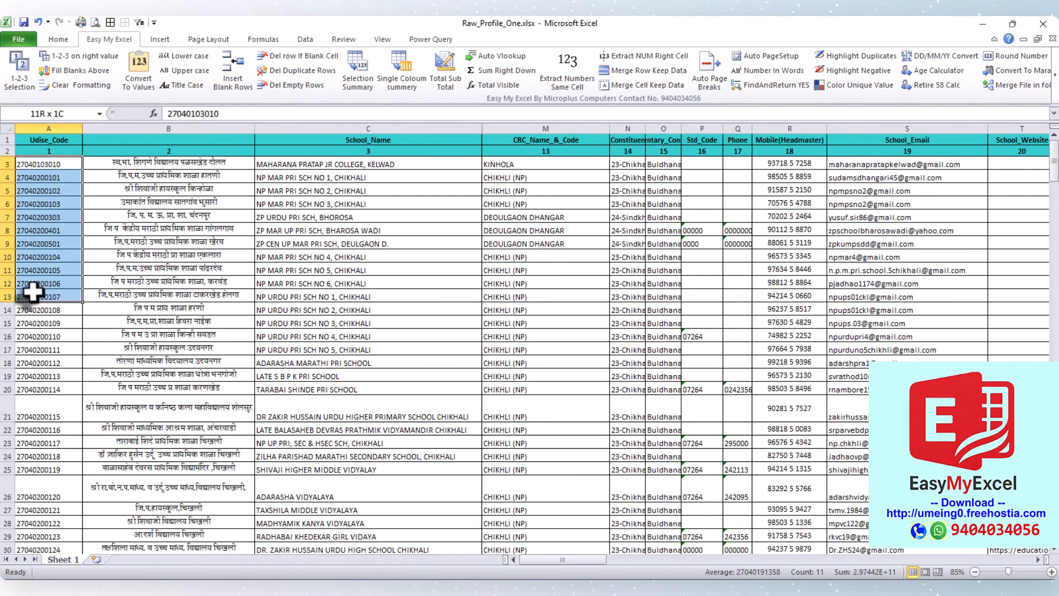
click(43, 217)
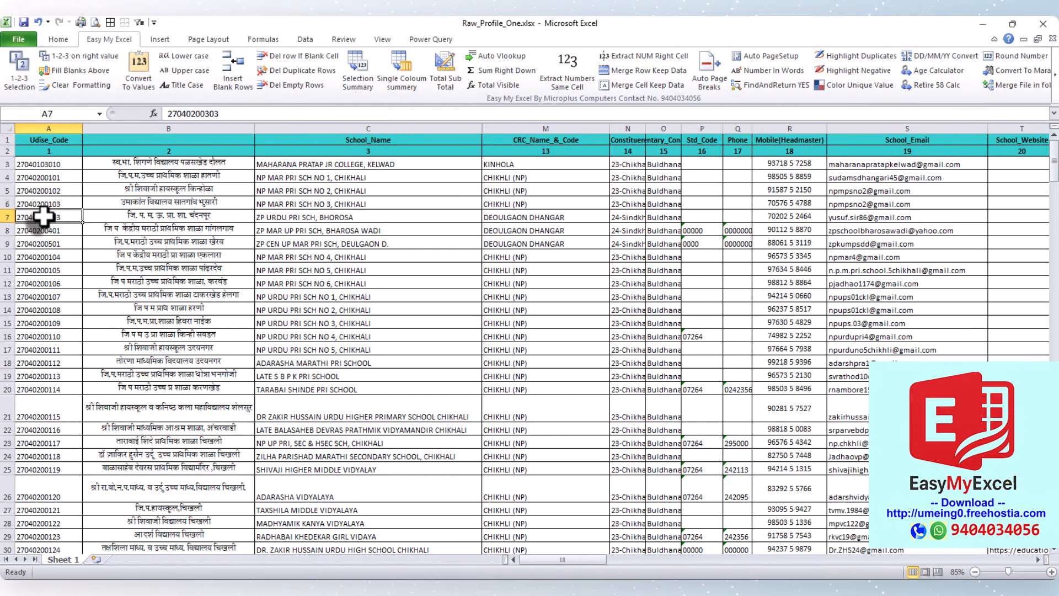
click(182, 204)
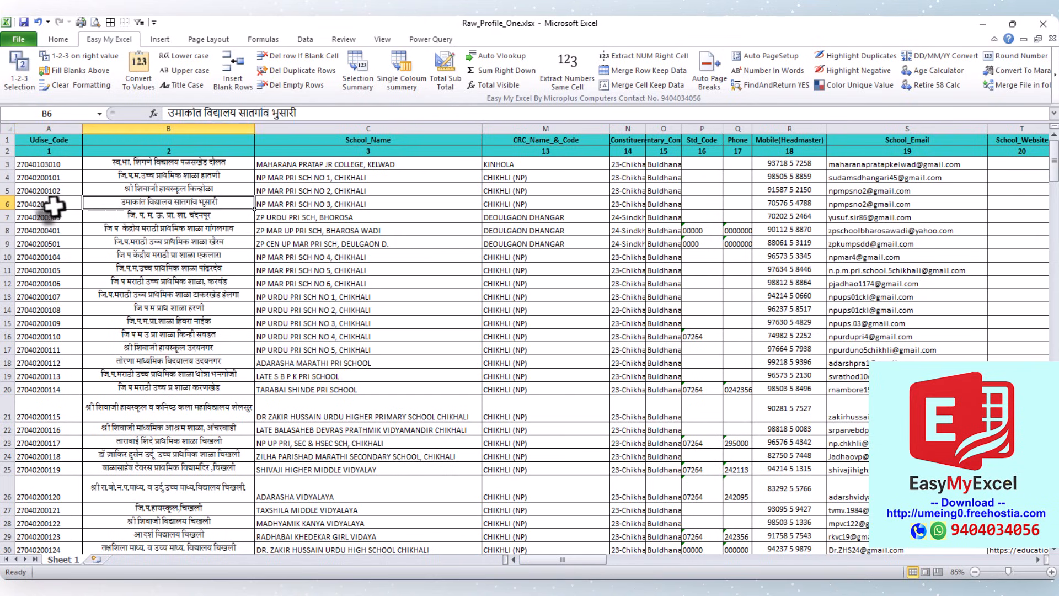
drag(38, 177, 45, 245)
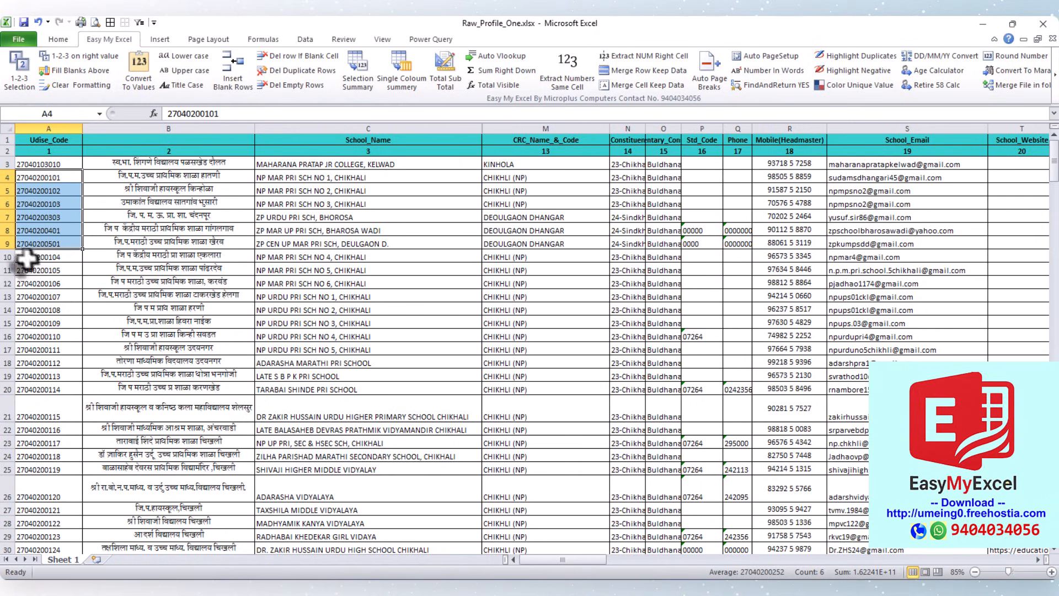
click(166, 254)
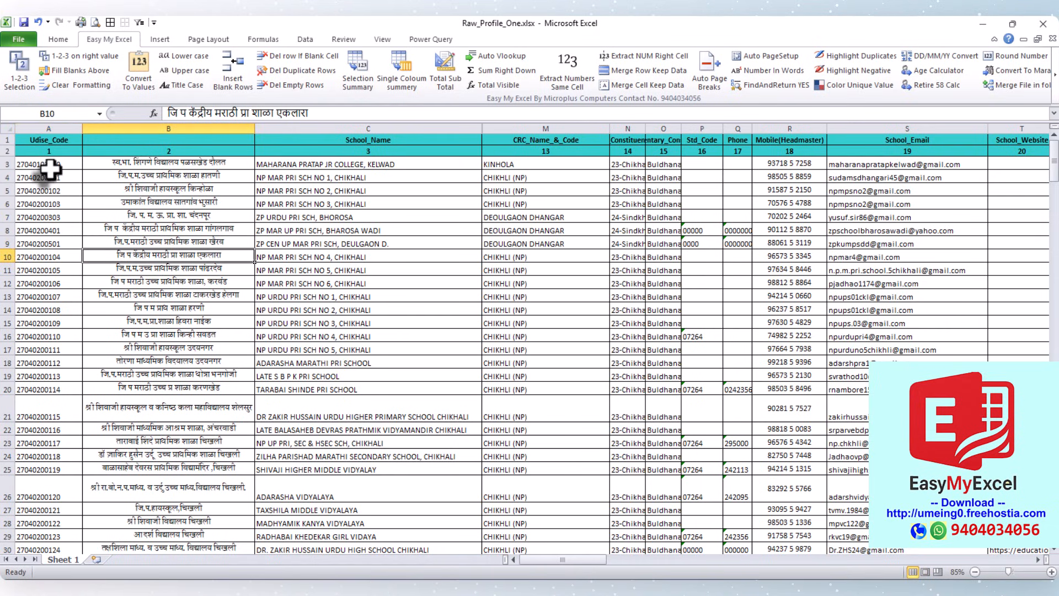
click(53, 126)
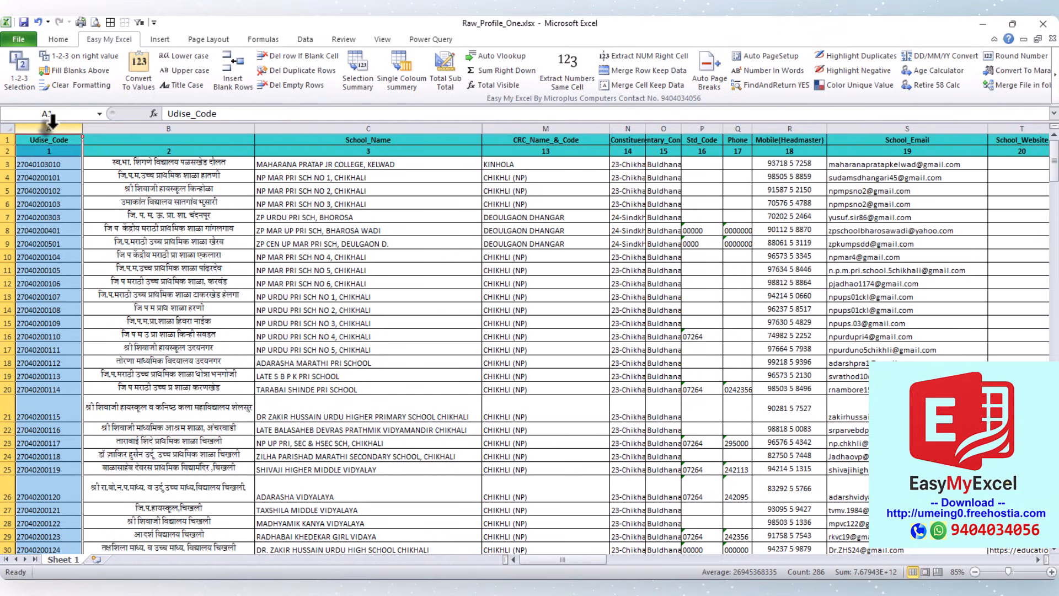
click(143, 163)
- Examine the School_Name, CRC_Name_&_Code, School_Email and Hos/In-Charge_Type columns of the raw profile sheet
drag(339, 165, 343, 260)
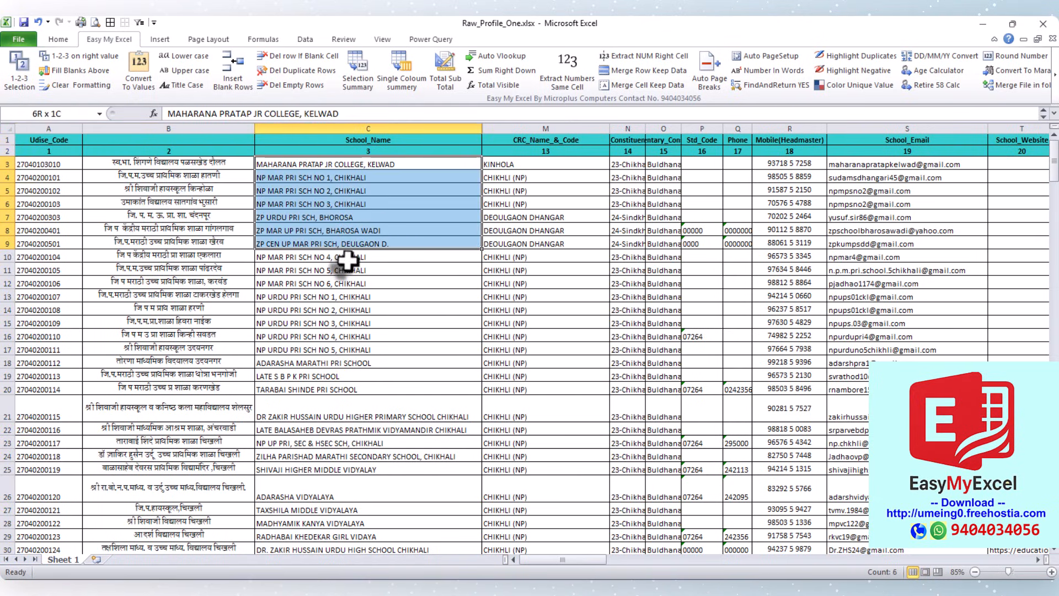
drag(563, 178, 555, 271)
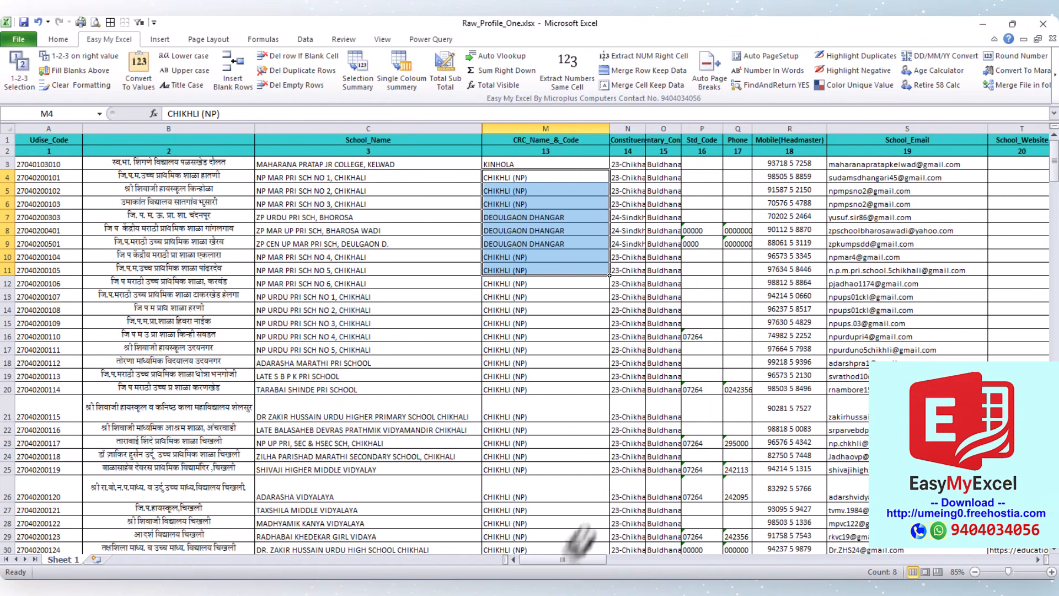
scroll(569, 566, right, 3)
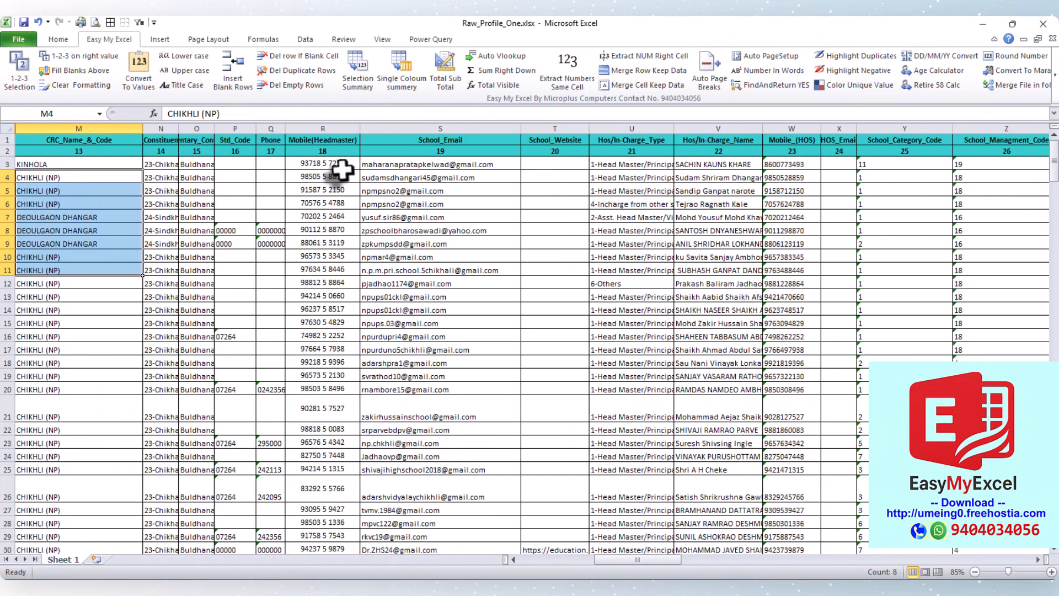
drag(406, 164, 470, 191)
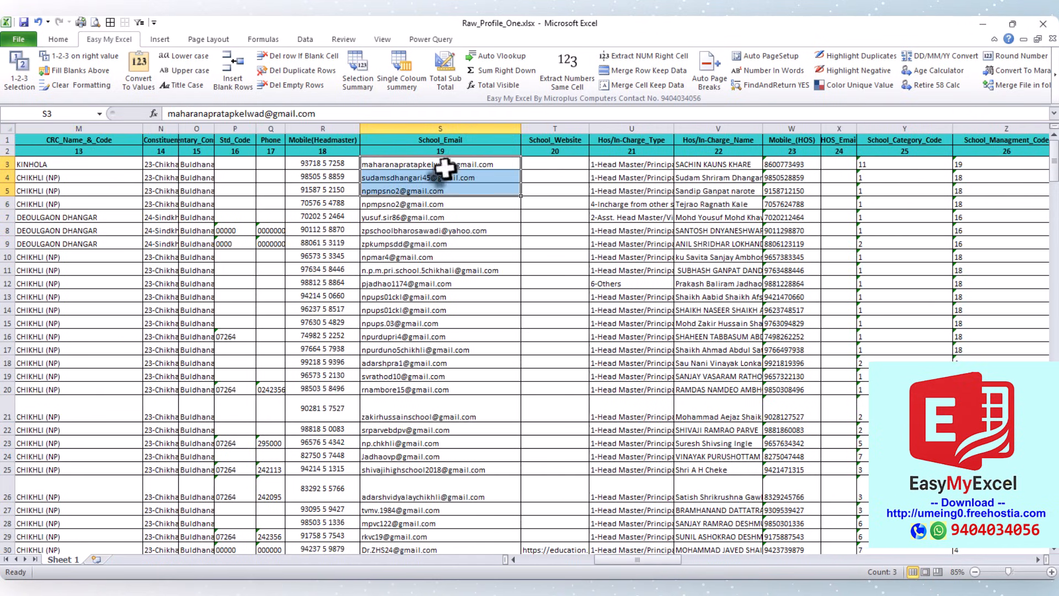
drag(605, 169, 614, 194)
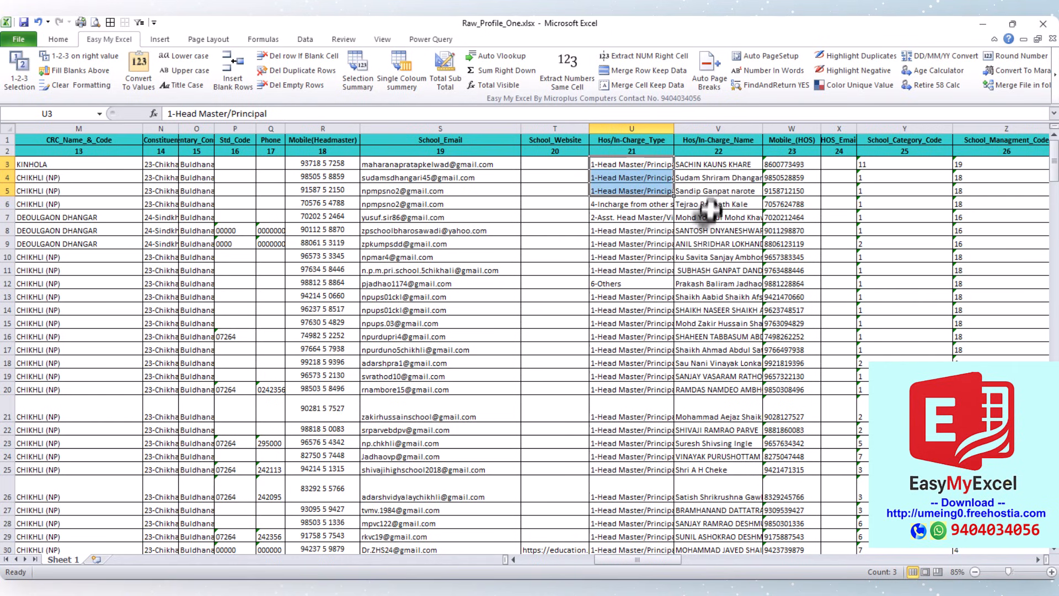
drag(623, 558, 528, 564)
click(326, 337)
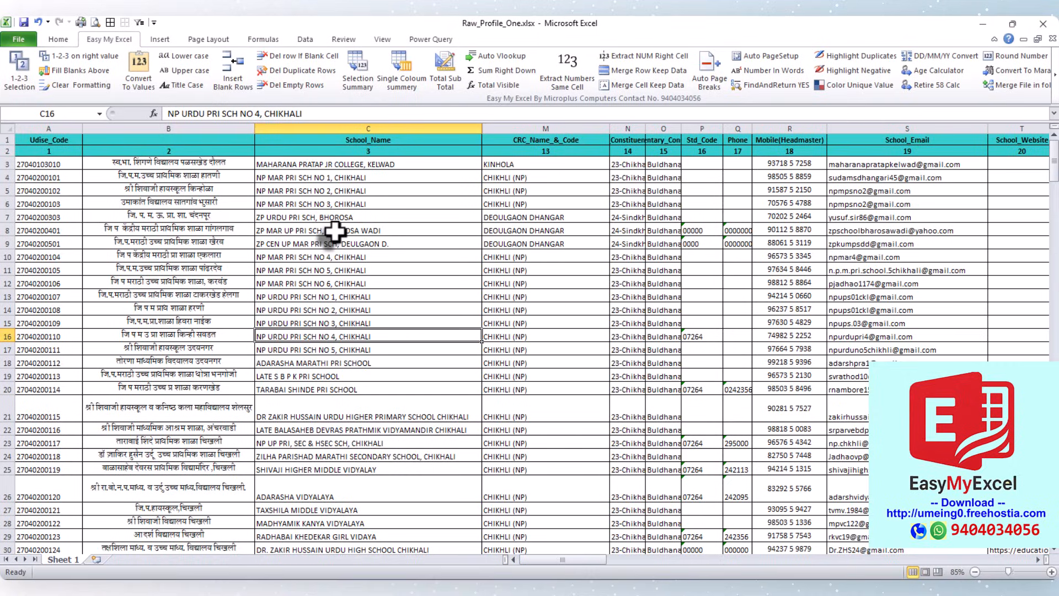
- Minimize Raw_Profile_One.xlsx, restore the APAAR planning workbook maximized, and select its UDISE codes in C2:C26
click(1024, 40)
click(783, 586)
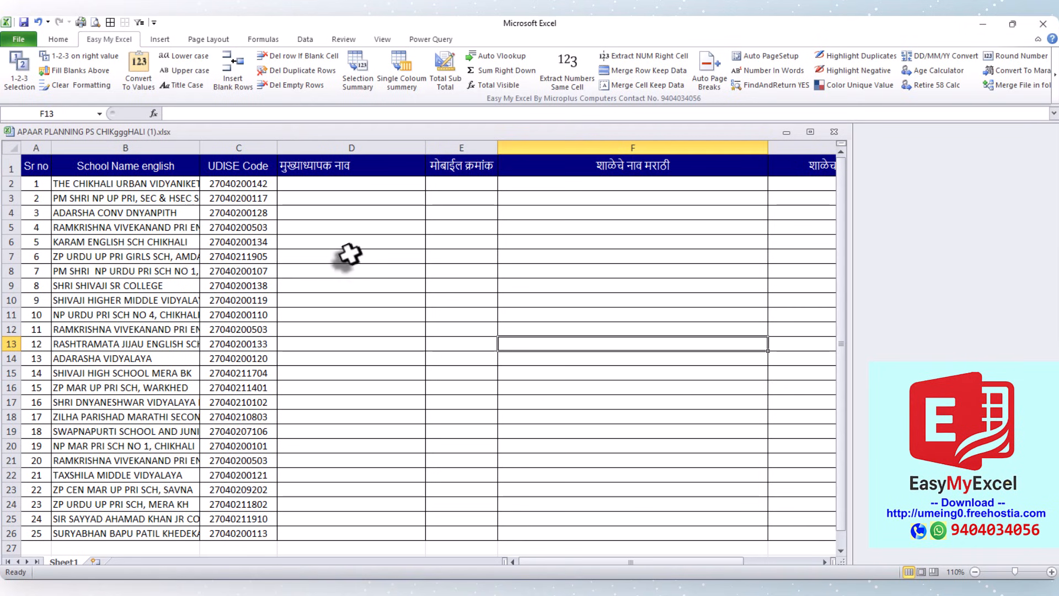
drag(243, 184, 257, 535)
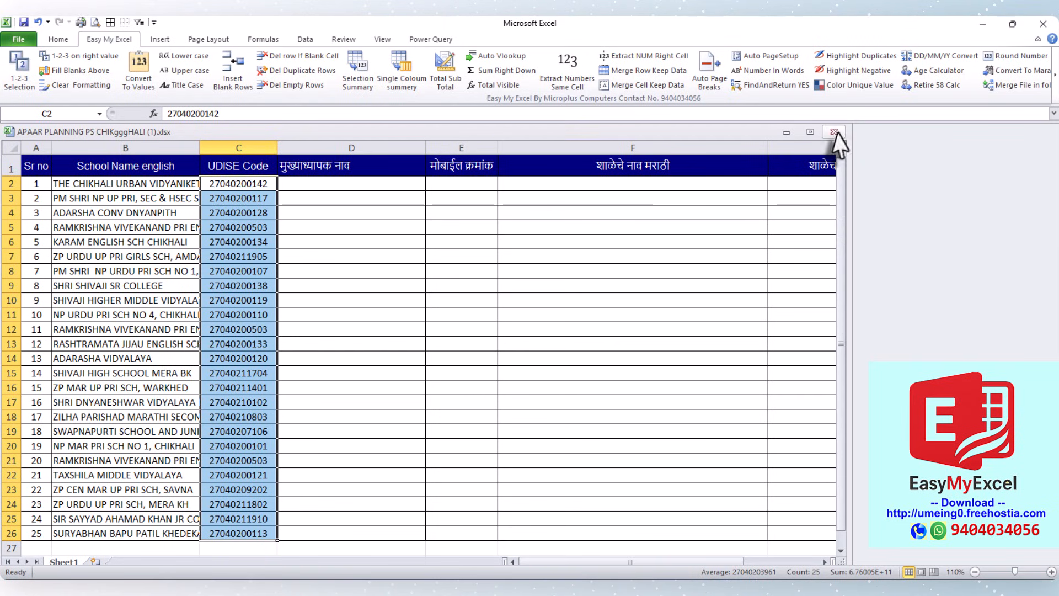
click(810, 131)
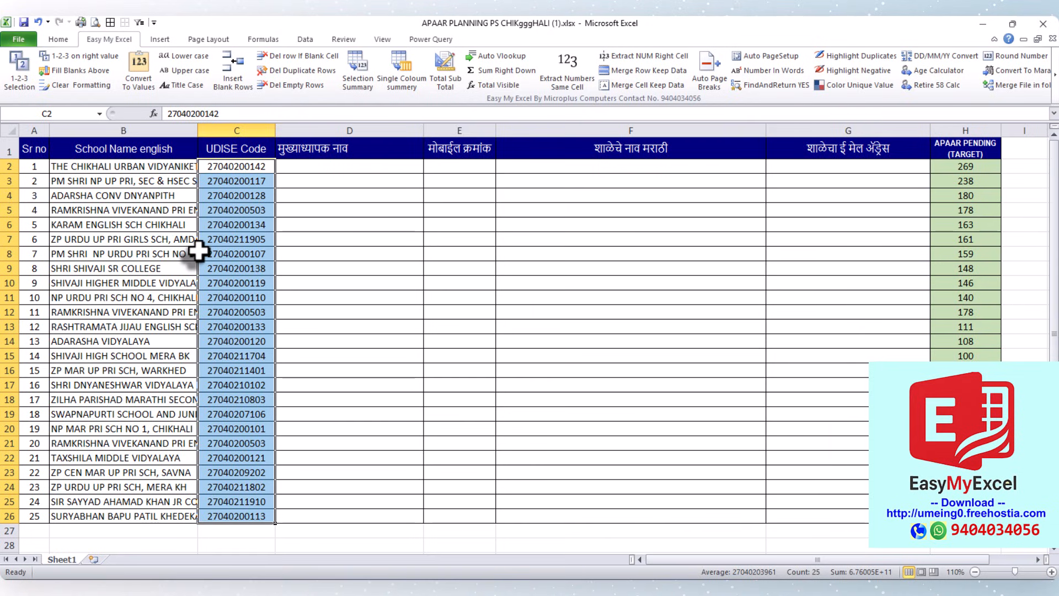
- Review the UDISE codes in column C against the headmaster name, mobile, Marathi school name and e-mail columns D to G
click(315, 209)
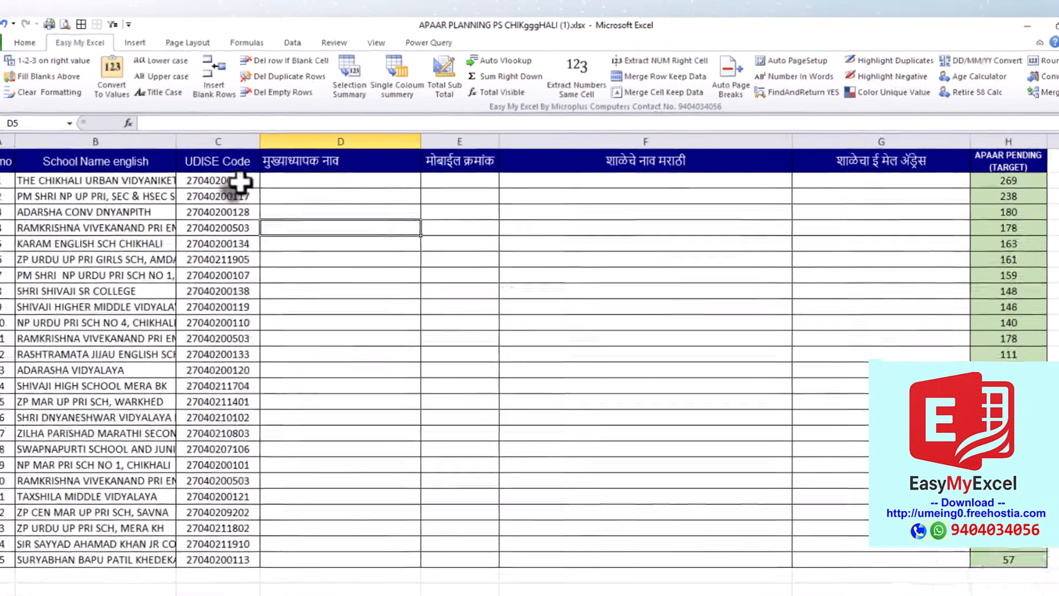
drag(242, 169, 239, 239)
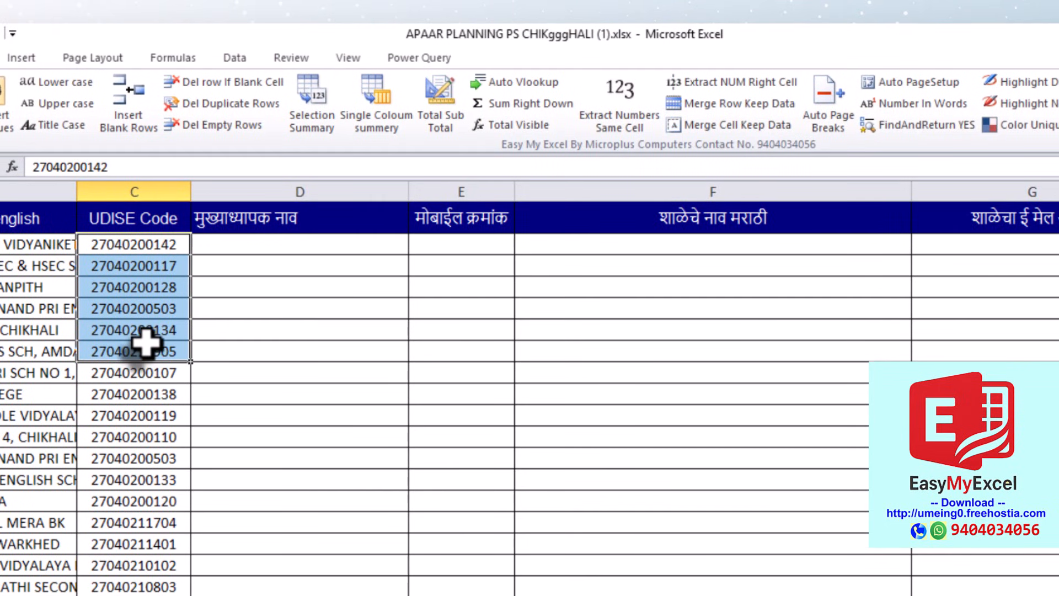
click(291, 357)
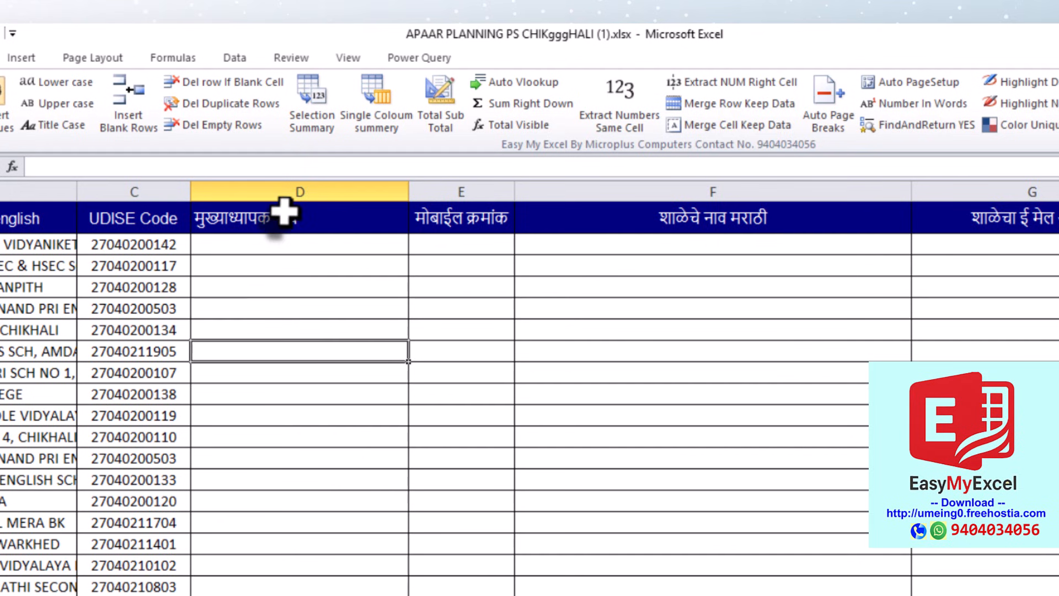
drag(284, 208, 283, 594)
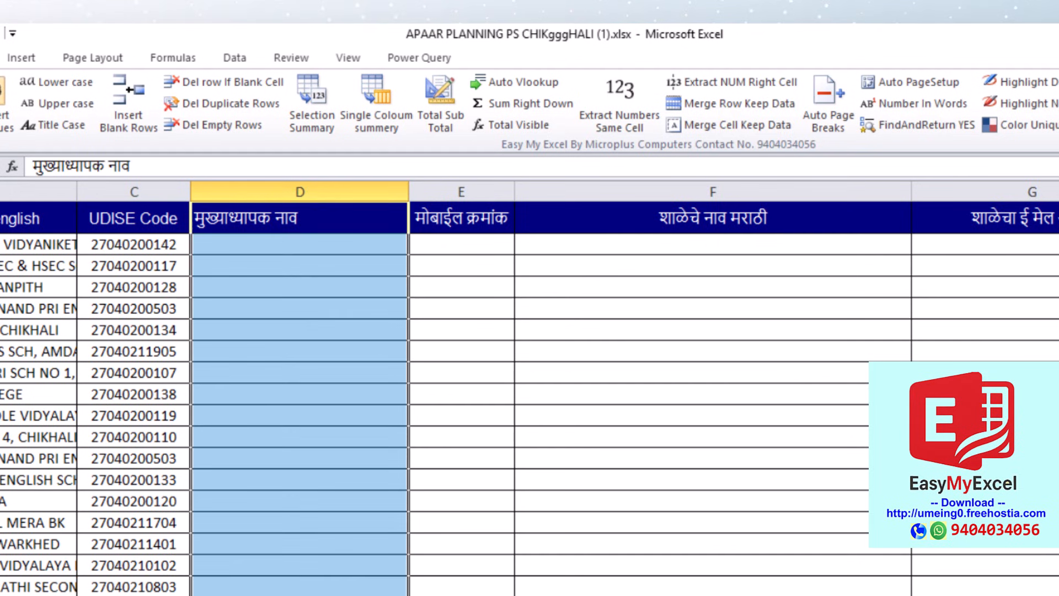
click(473, 312)
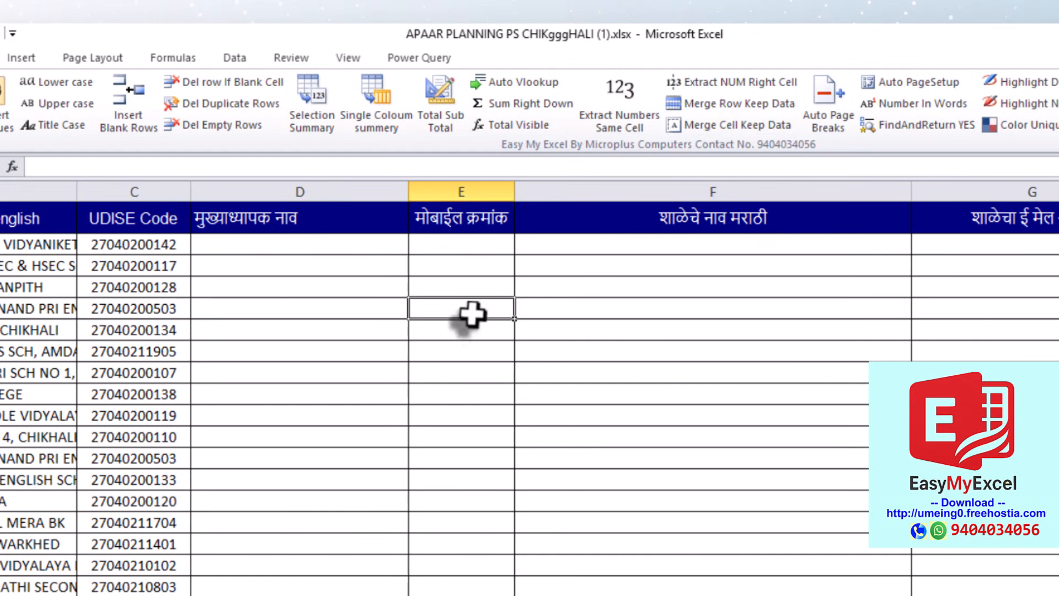
click(458, 190)
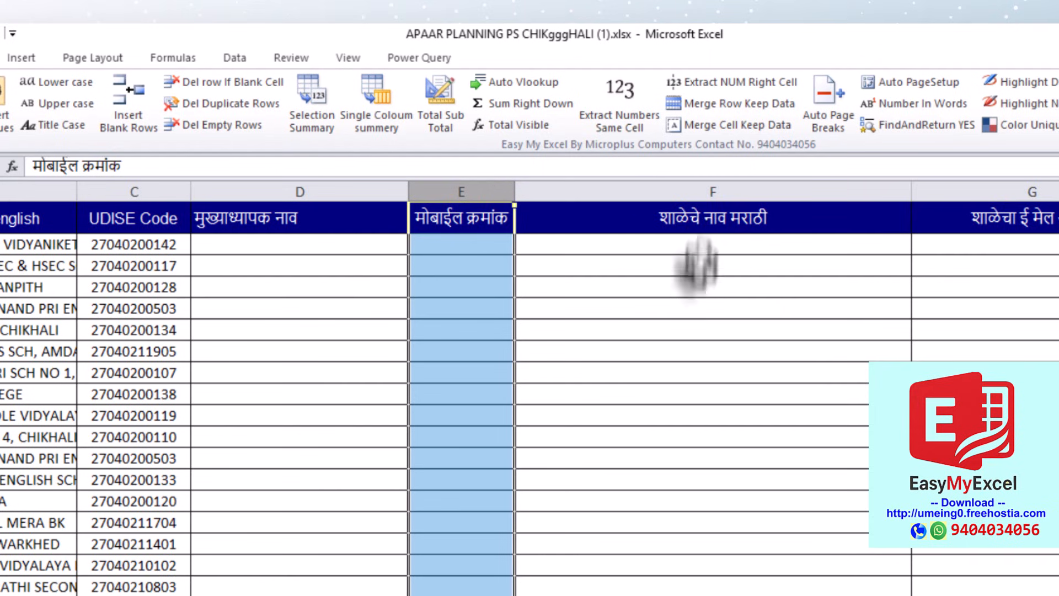
click(689, 190)
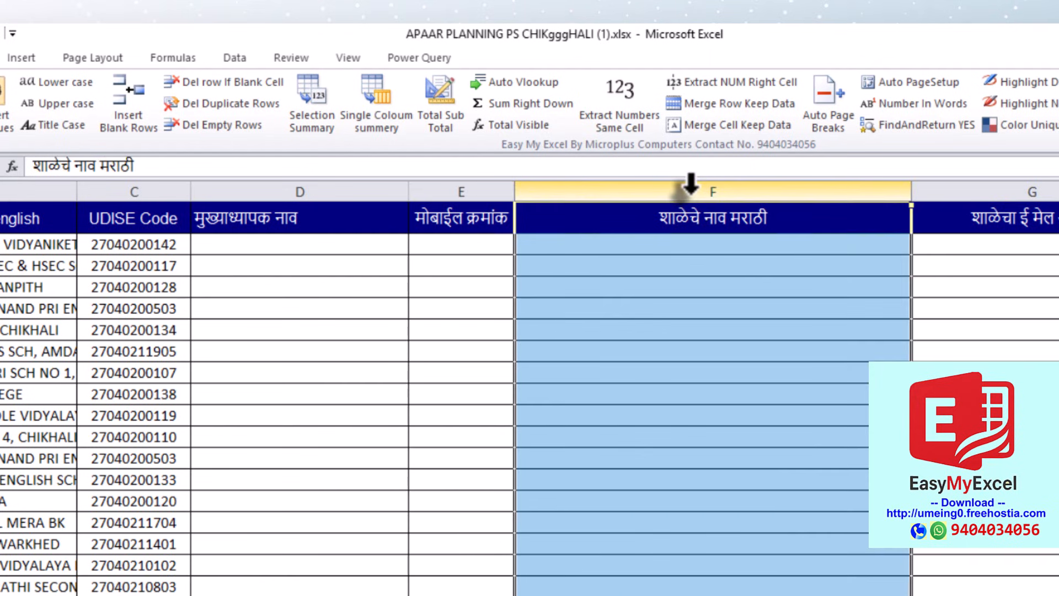
click(671, 249)
click(1048, 244)
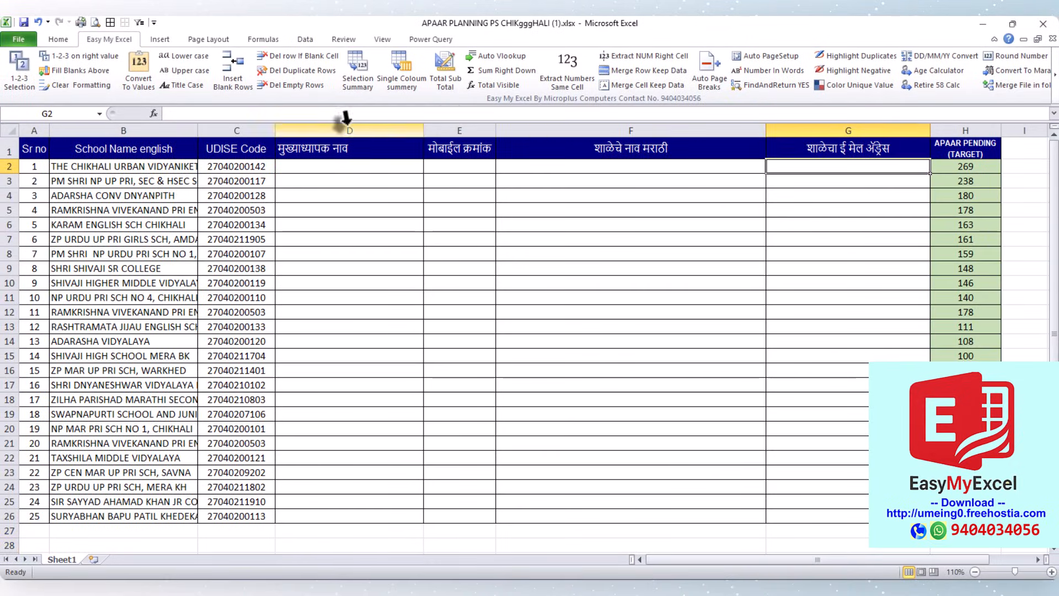
click(346, 123)
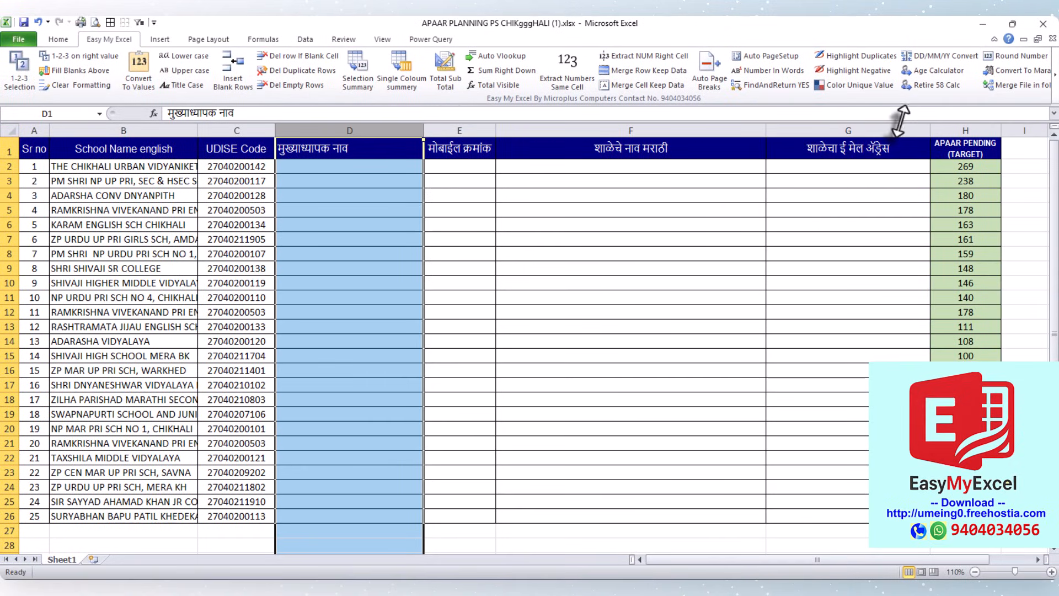
- Switch to Raw_Profile_One.xlsx and examine its Marathi school name, Hos/In-Charge_Name and Mobile_(HOS) columns
click(617, 220)
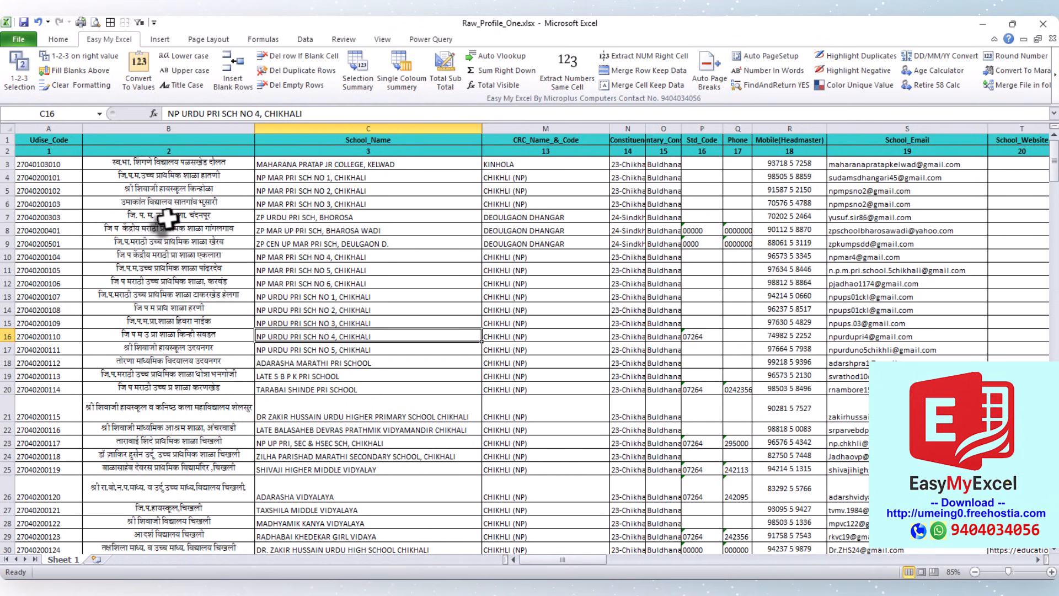
click(166, 218)
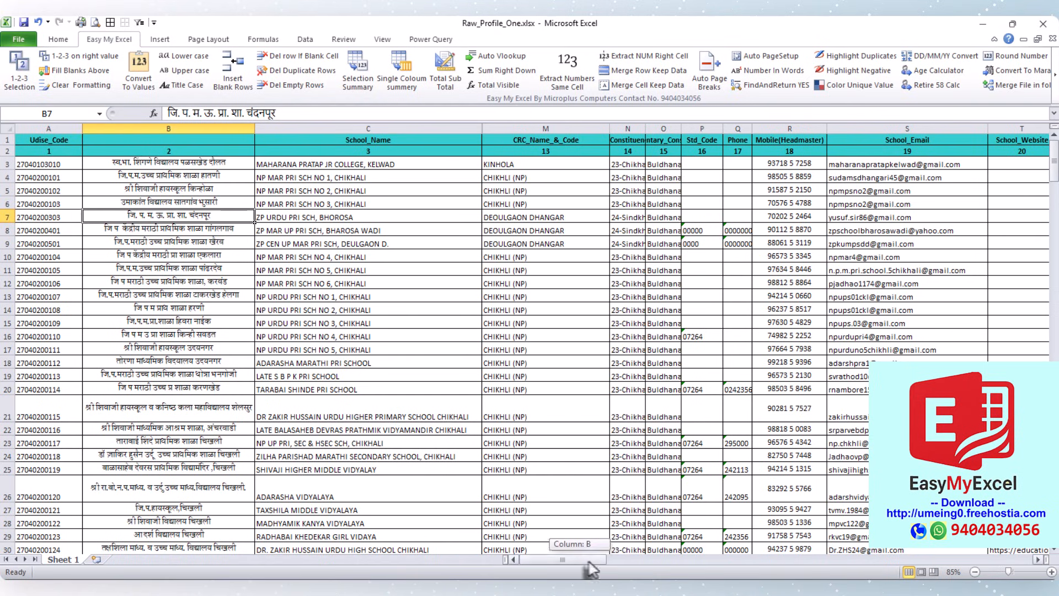
click(608, 561)
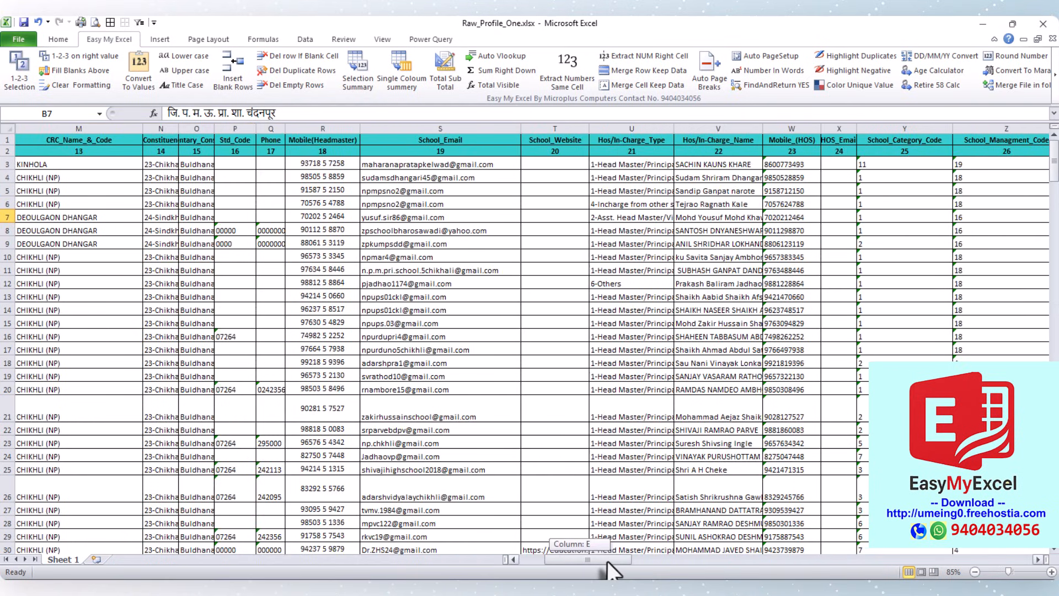
click(717, 162)
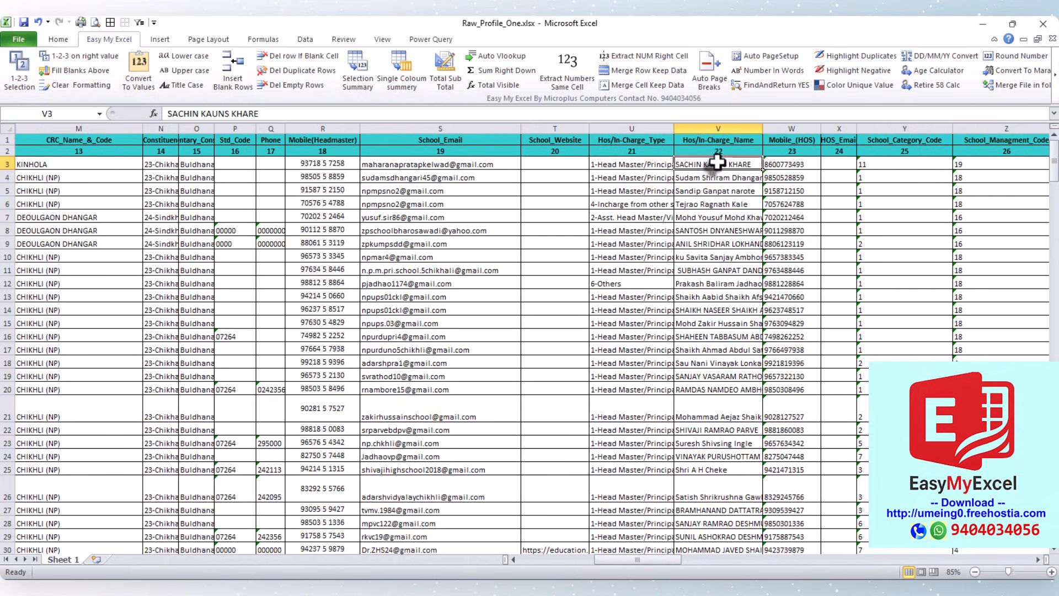
click(793, 165)
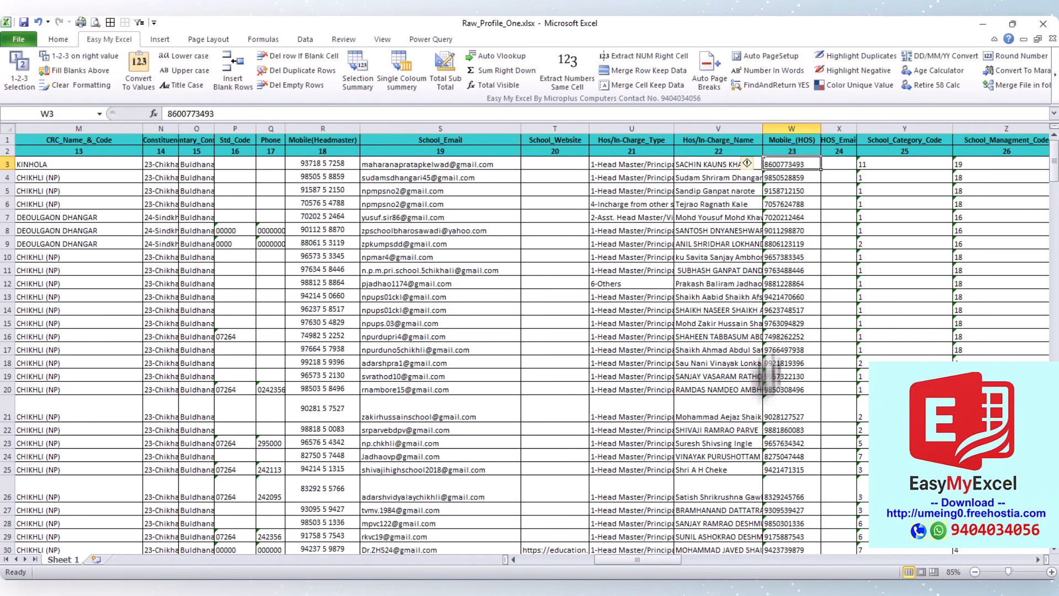
drag(637, 559, 561, 559)
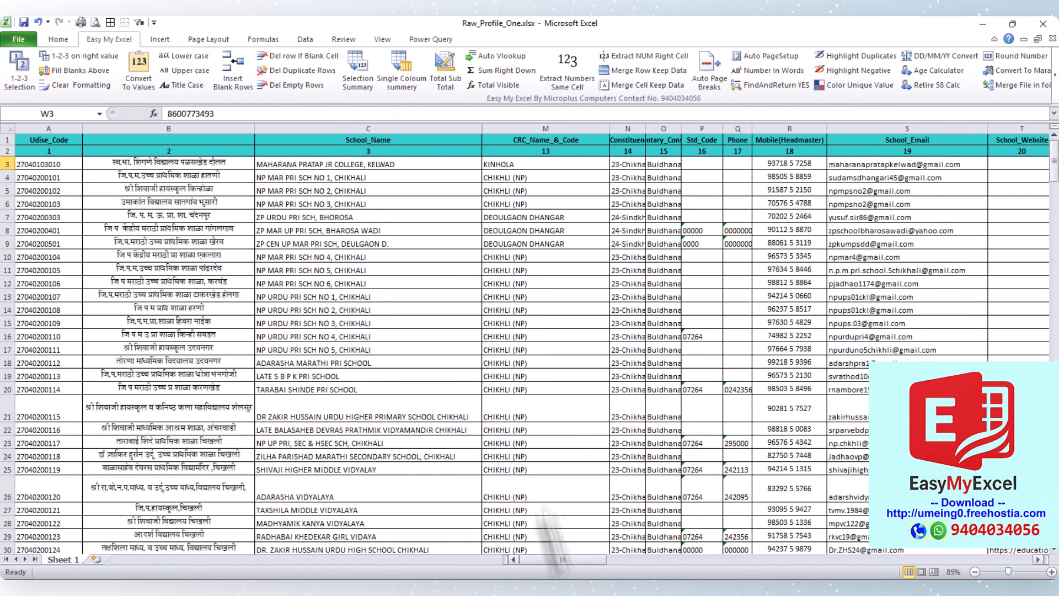
- Inspect the Marathi school names in column B and the addresses in the School_Email column
click(168, 128)
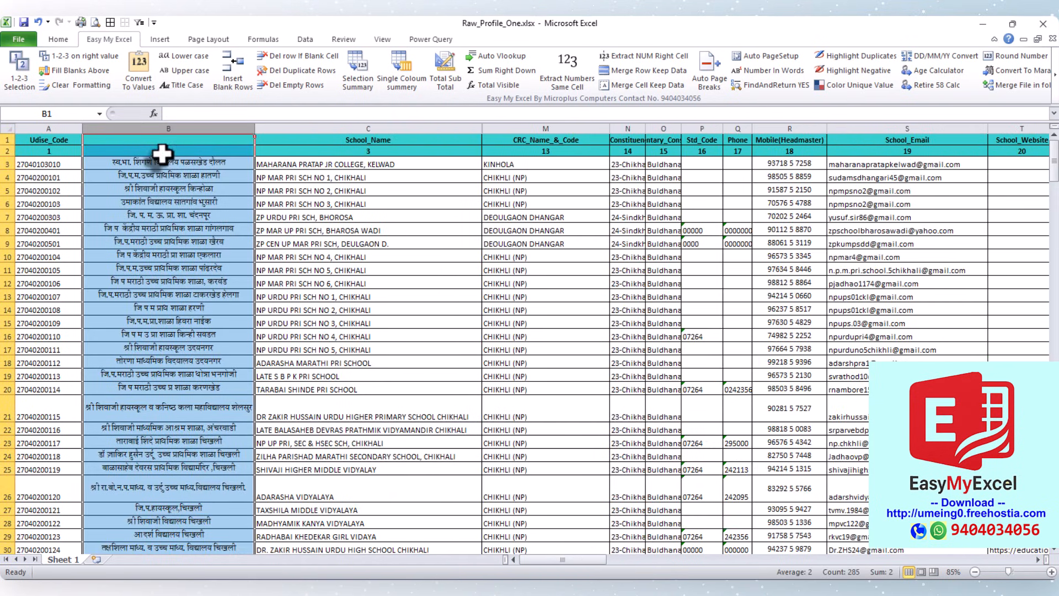
drag(568, 563, 603, 564)
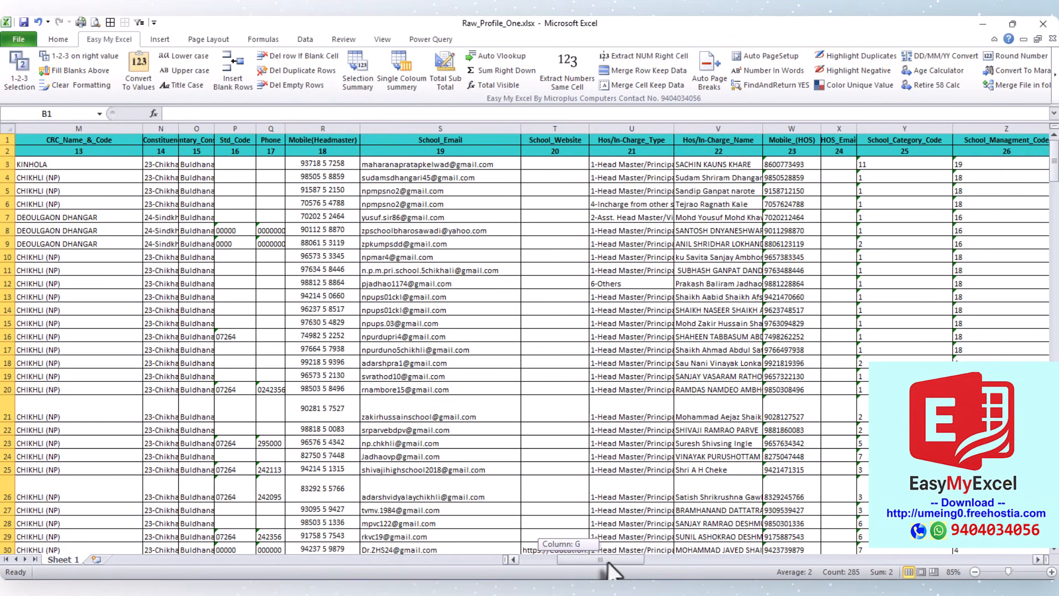
click(439, 165)
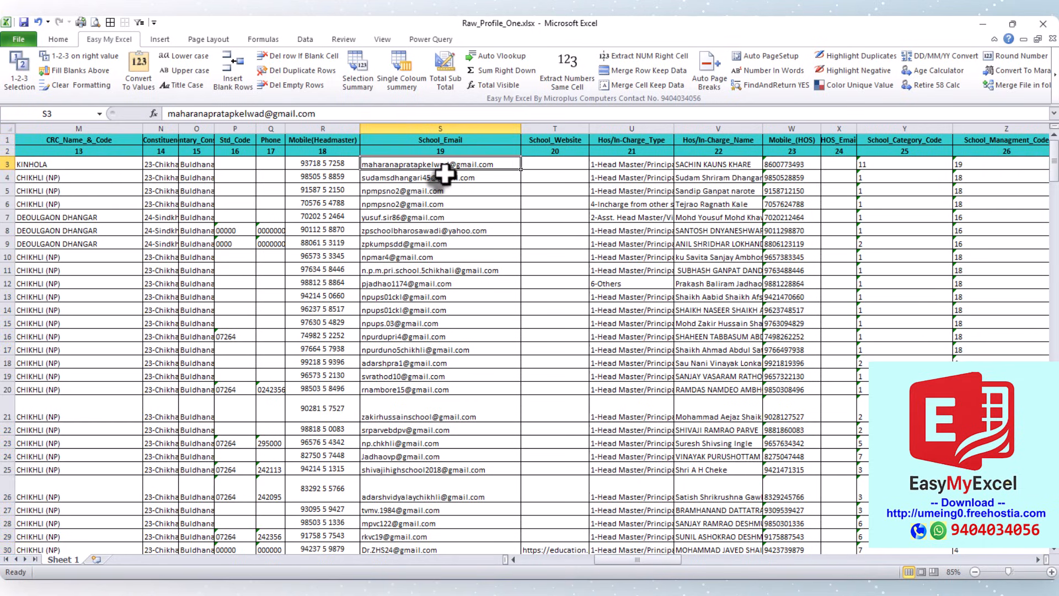
click(432, 230)
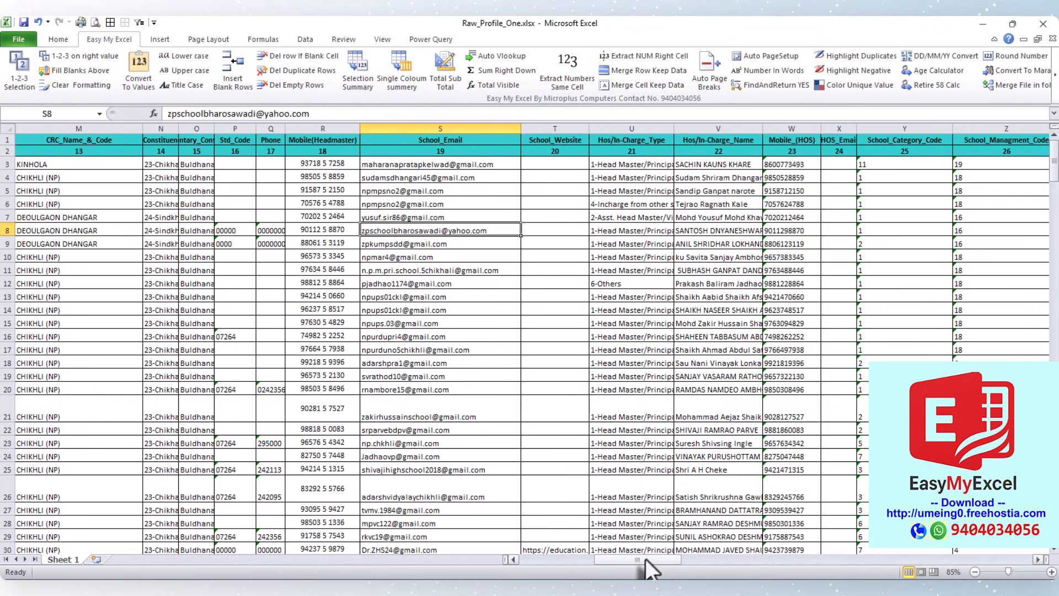
drag(645, 558, 557, 555)
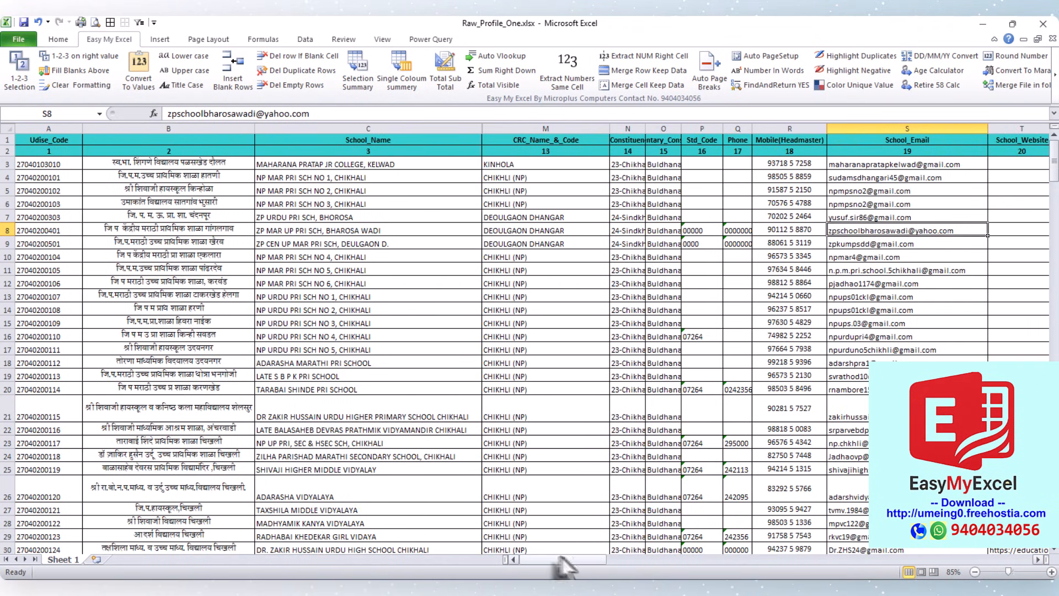
- Look through the Marathi school names in column B from row 3 down to about row 200
click(123, 336)
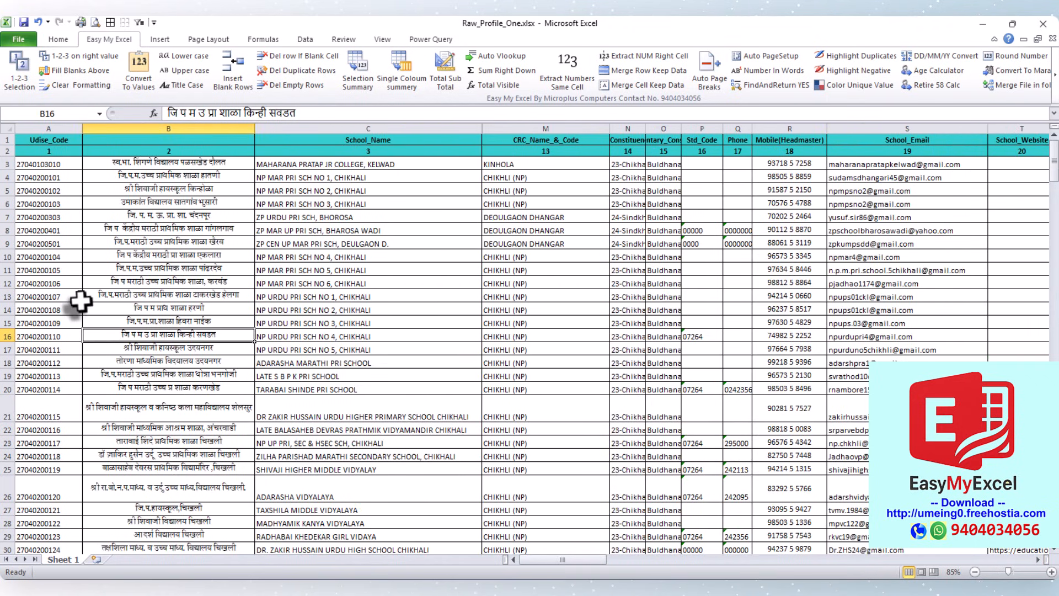
drag(207, 165, 199, 310)
scroll(201, 347, down, 15)
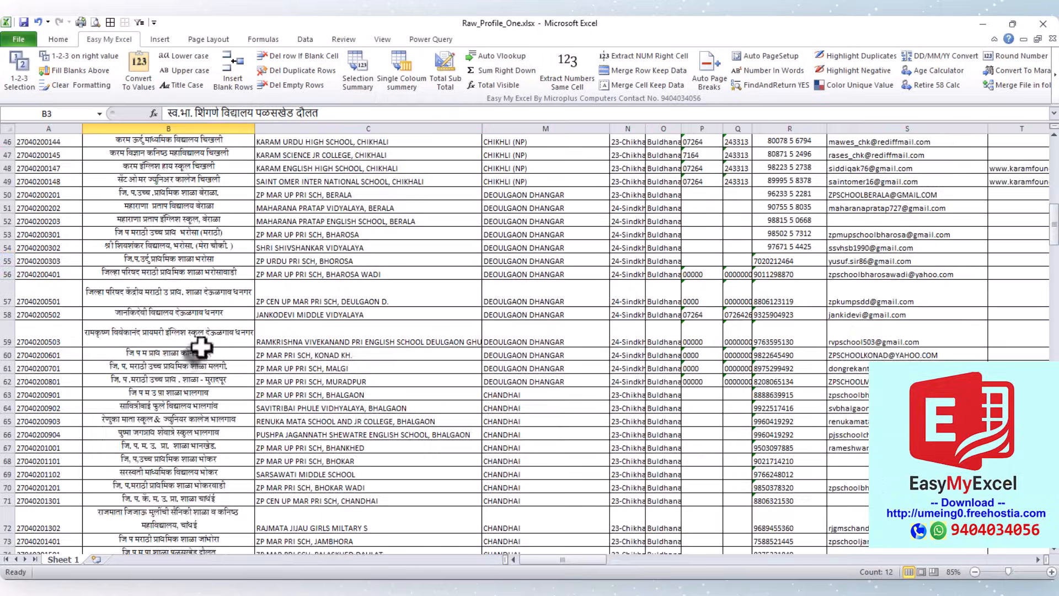
scroll(201, 346, down, 20)
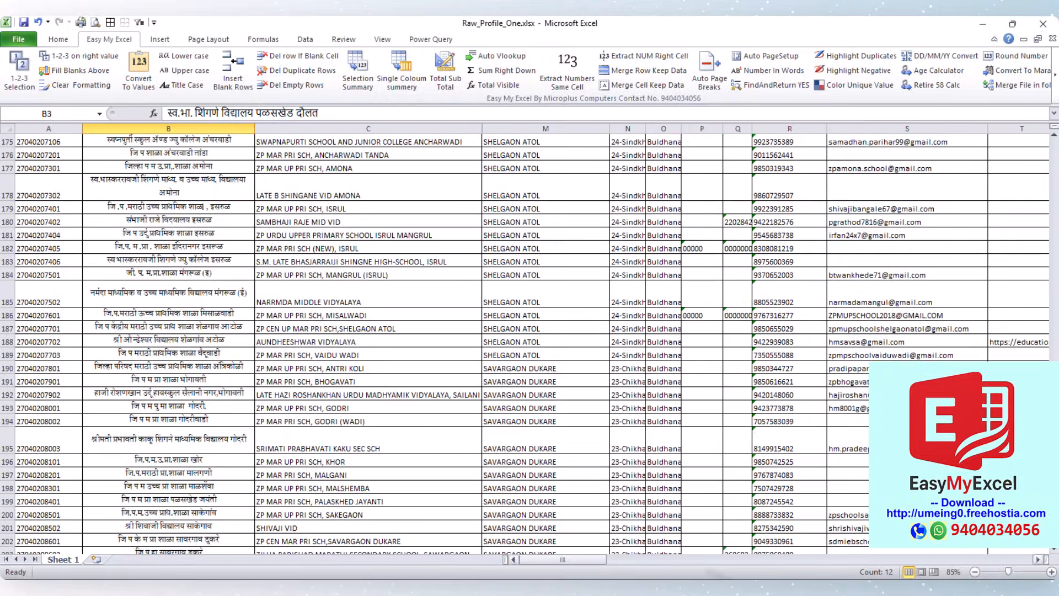
- Switch to the APAAR planning workbook and copy the UDISE code in C2
key(alt+Tab)
click(365, 242)
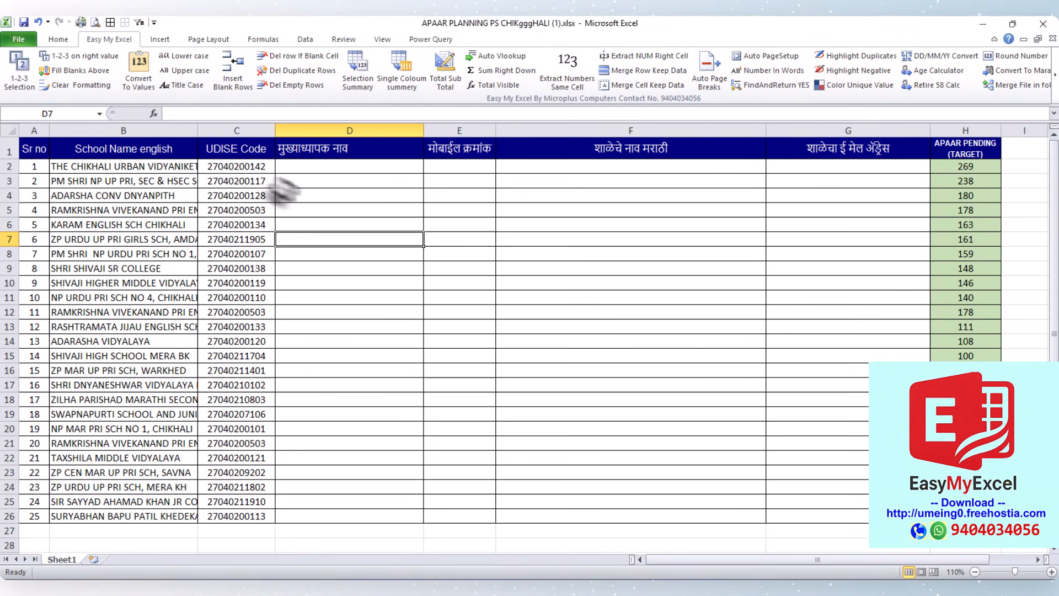
click(254, 168)
right_click(233, 165)
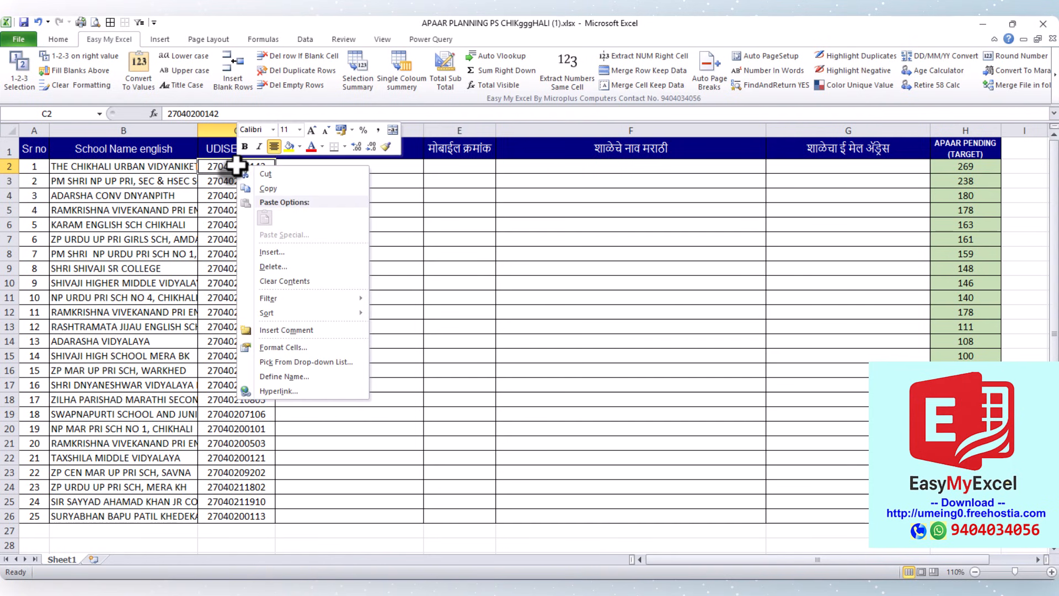
click(272, 188)
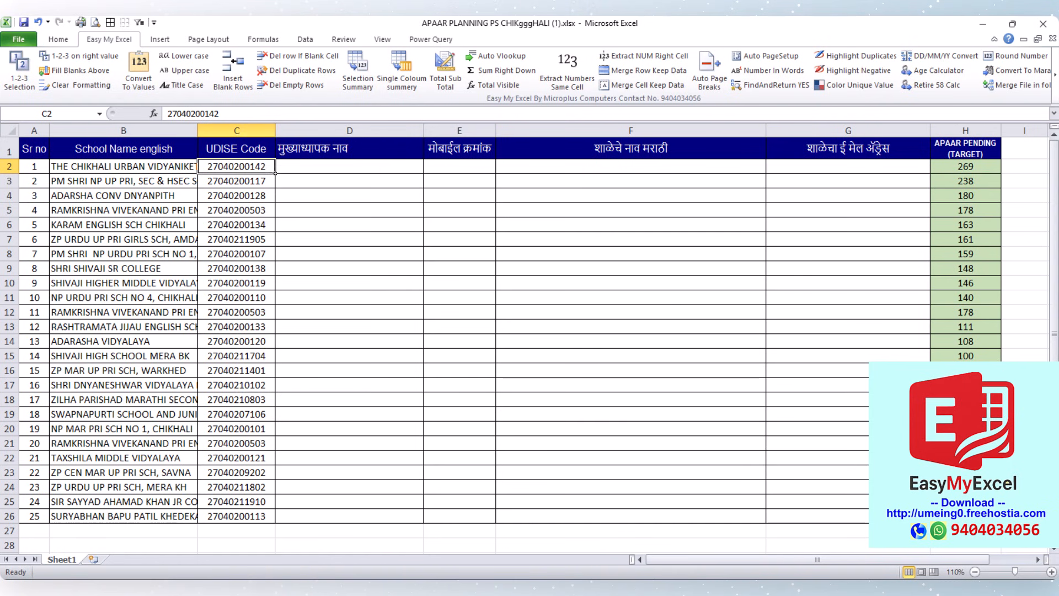
- Return to Raw_Profile_One.xlsx and check the school records around rows 181 to 187 across the code, name and CRC columns
key(alt+Tab)
click(248, 295)
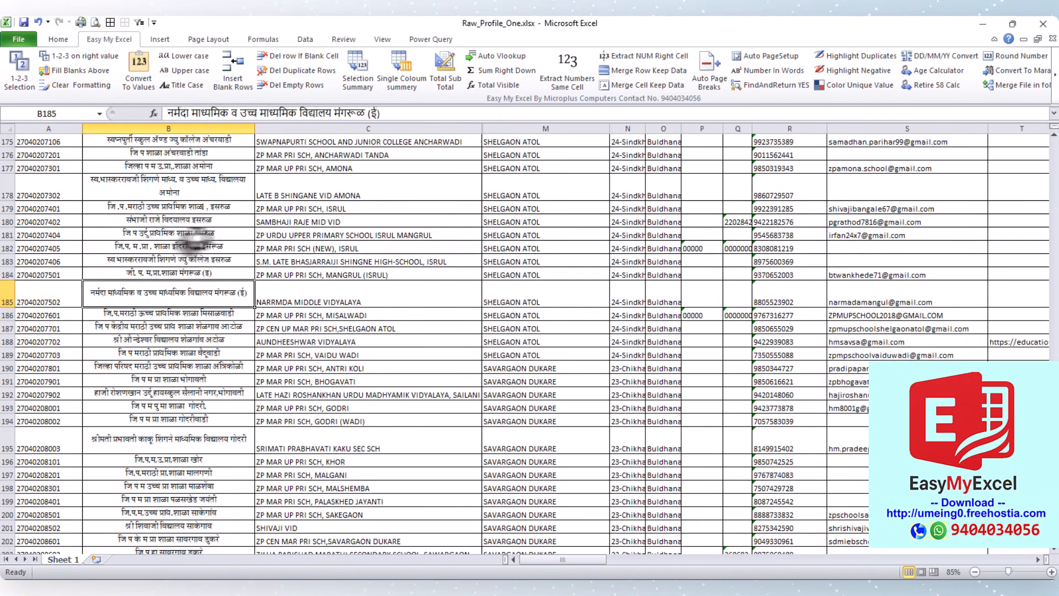
click(168, 234)
click(3, 260)
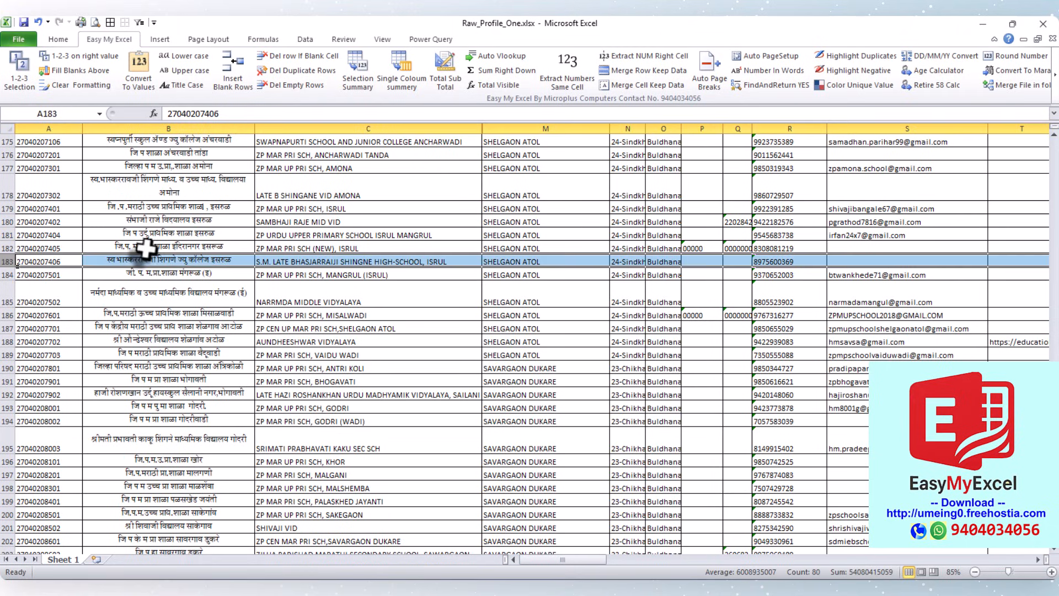
click(142, 236)
click(505, 234)
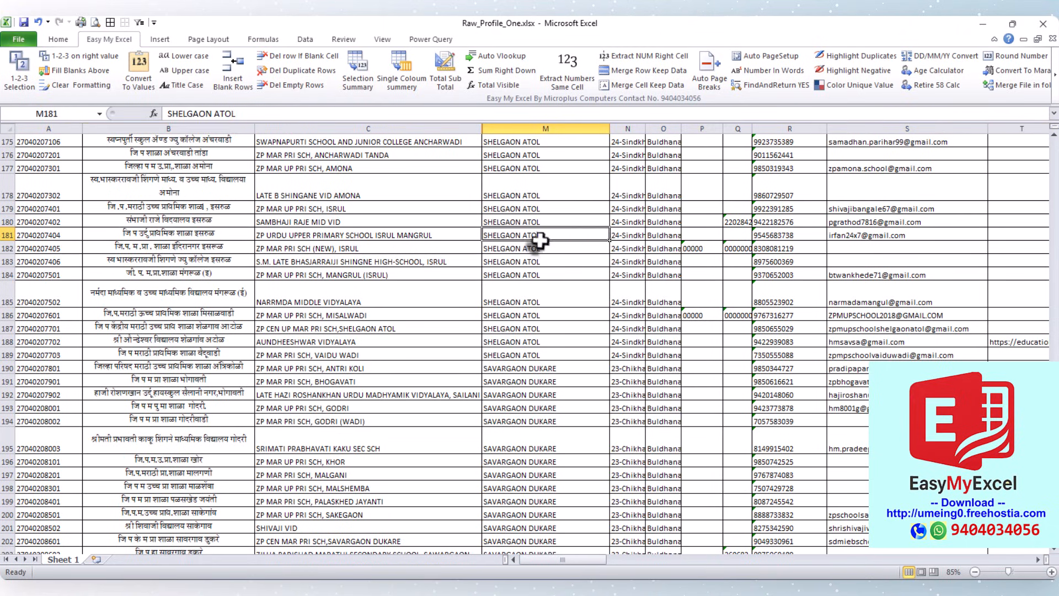
click(346, 249)
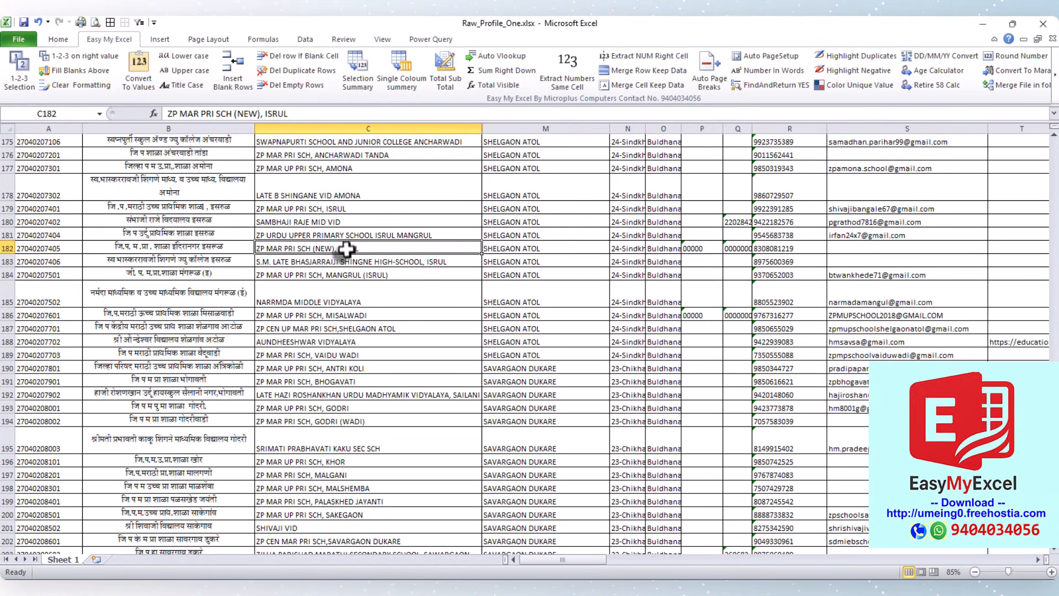
click(177, 246)
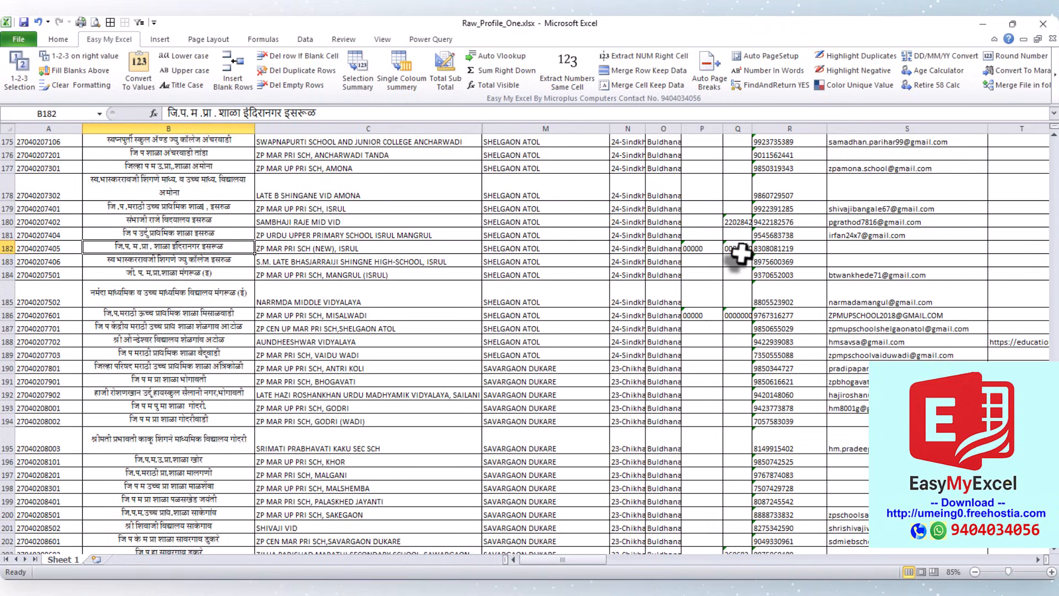
click(354, 327)
- Check the UDISE code in C3 of the planning sheet, and go back to the school records in Raw_Profile_One.xlsx
click(697, 587)
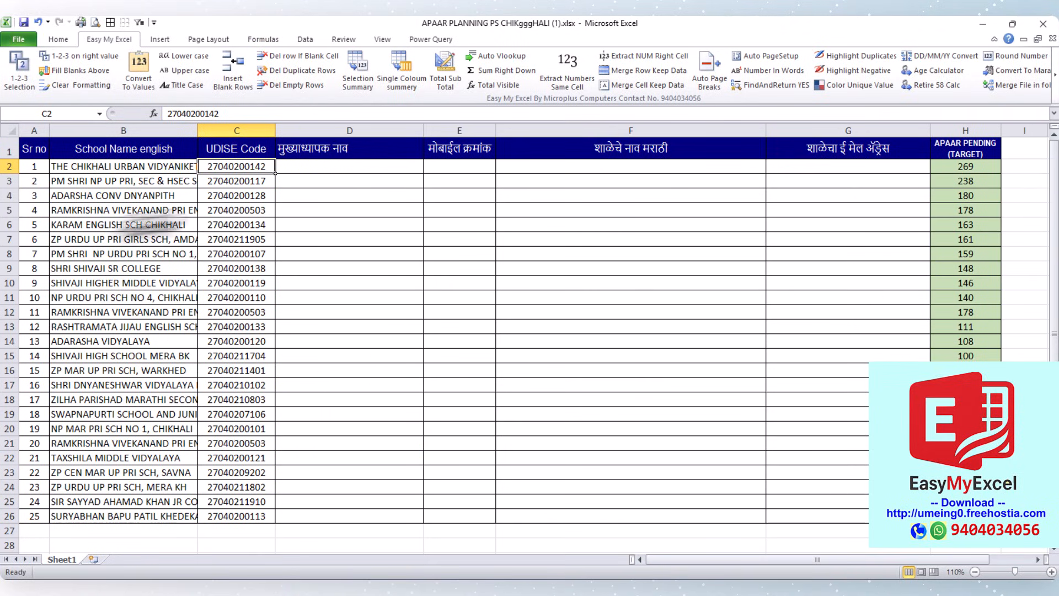
click(236, 179)
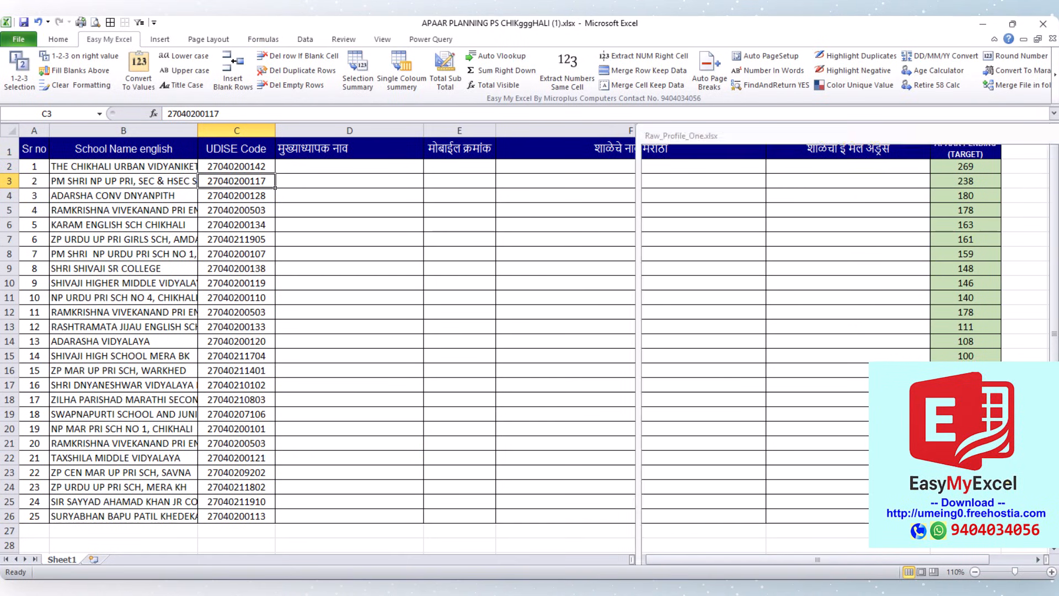
key(ctrl+Tab)
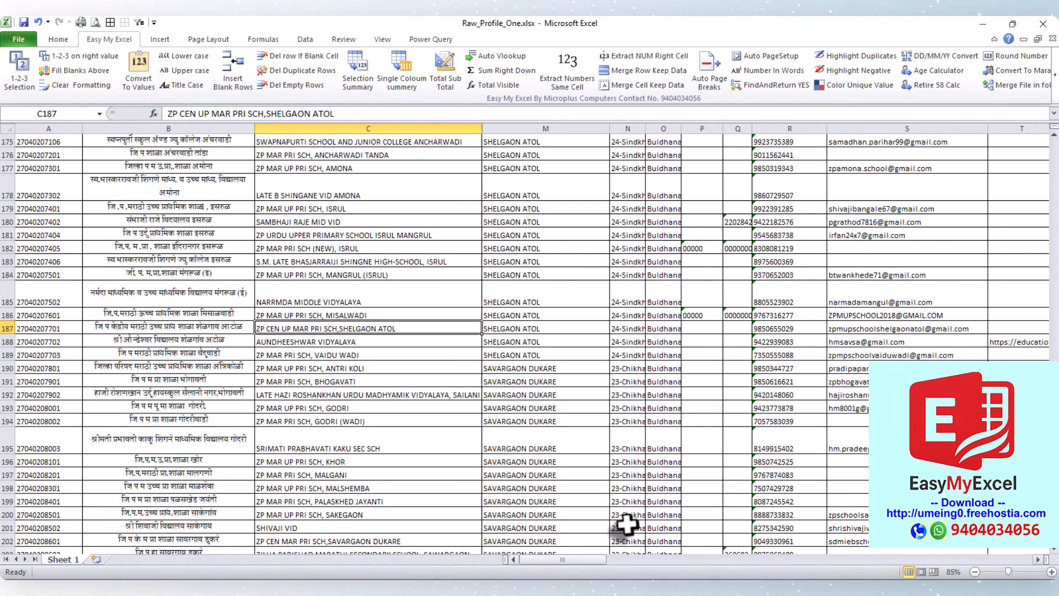
click(629, 395)
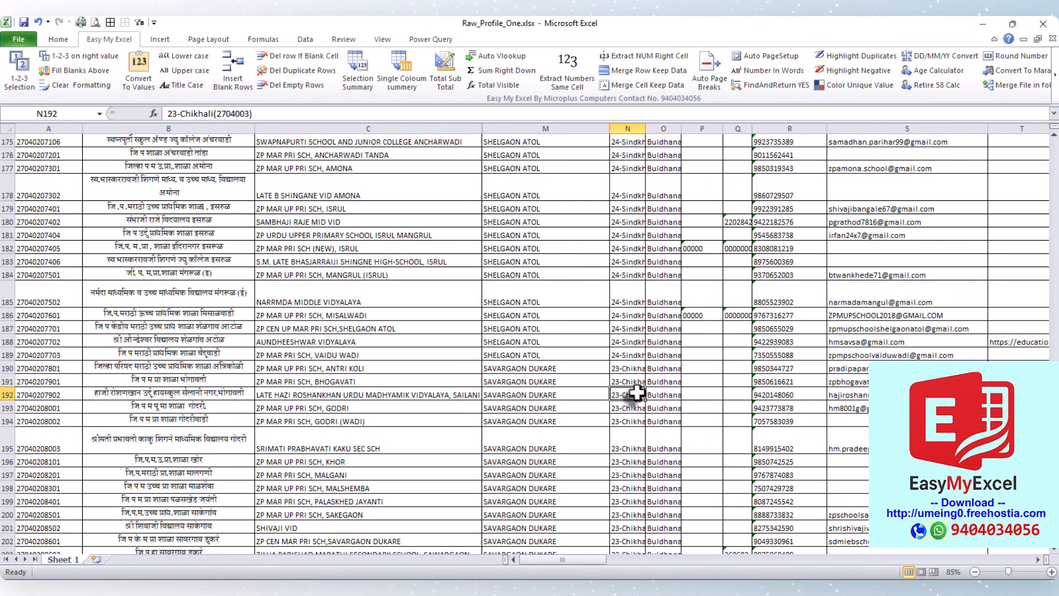
- Close Raw_Profile_One.xlsx and save its changes
click(1053, 39)
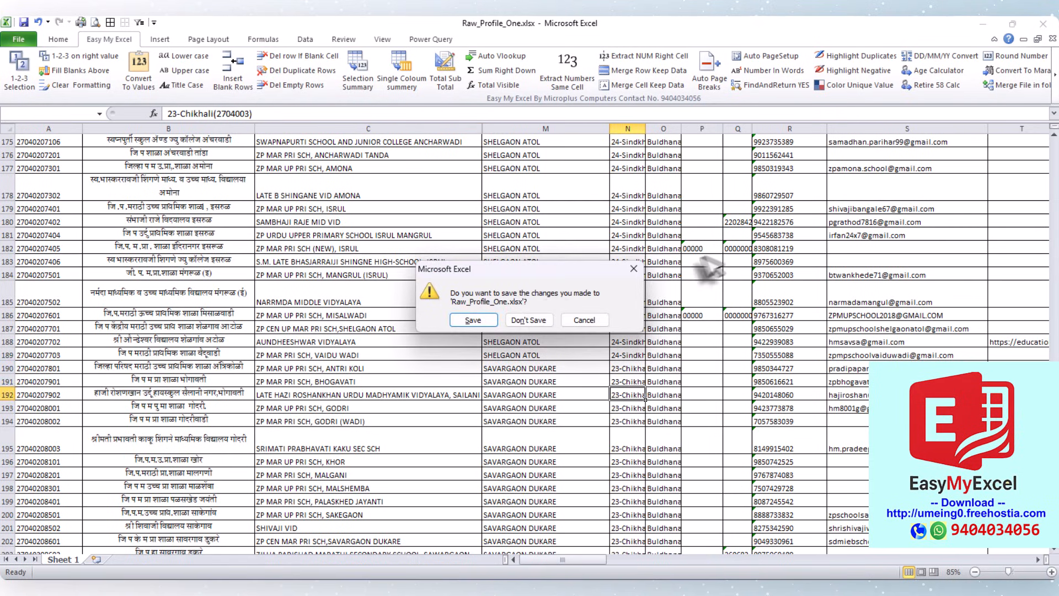
click(465, 320)
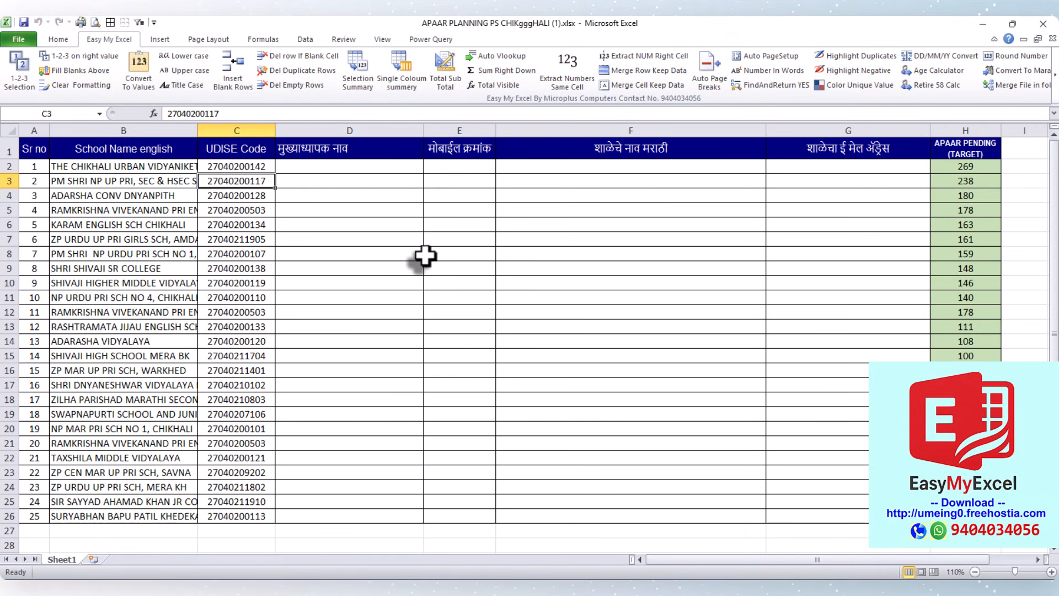
- Run Auto Vlookup on UDISE codes C2:C26 against Raw_Profile_One.xlsx, returning lookup column 22 into output column D for the headmaster names
drag(242, 166, 250, 514)
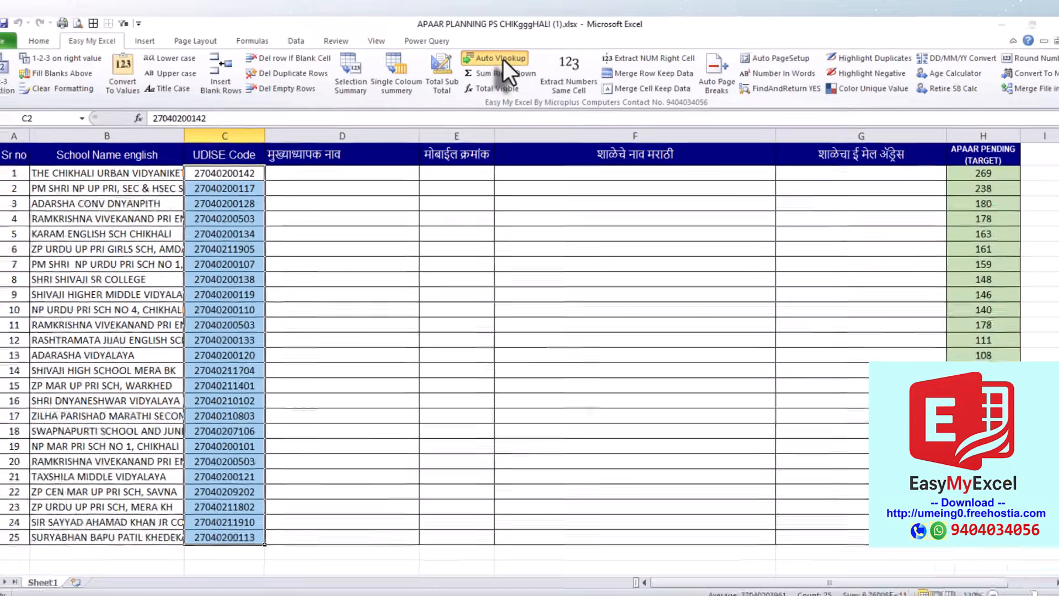
click(475, 121)
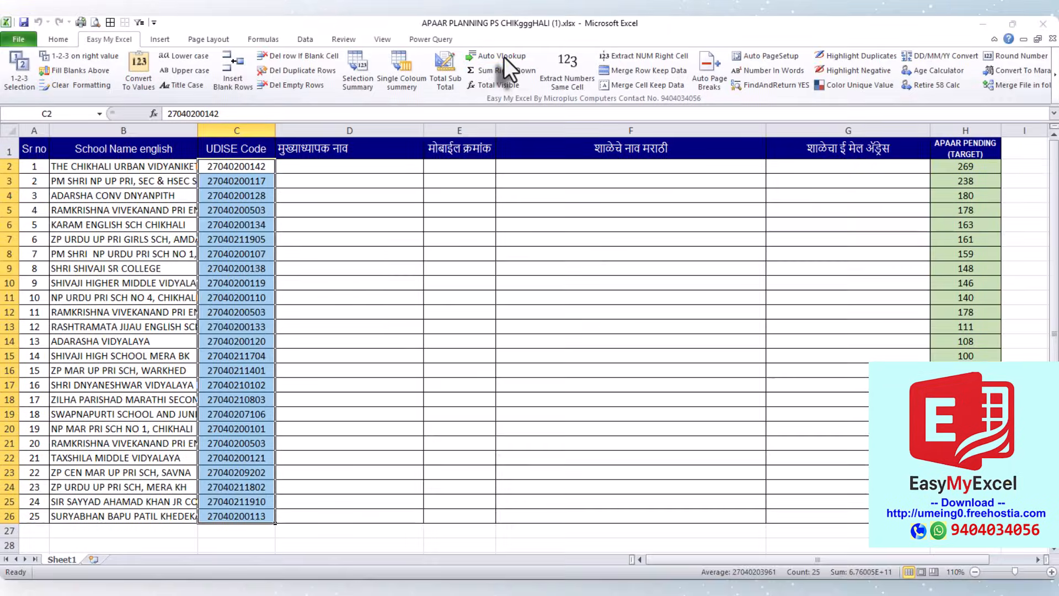
click(532, 365)
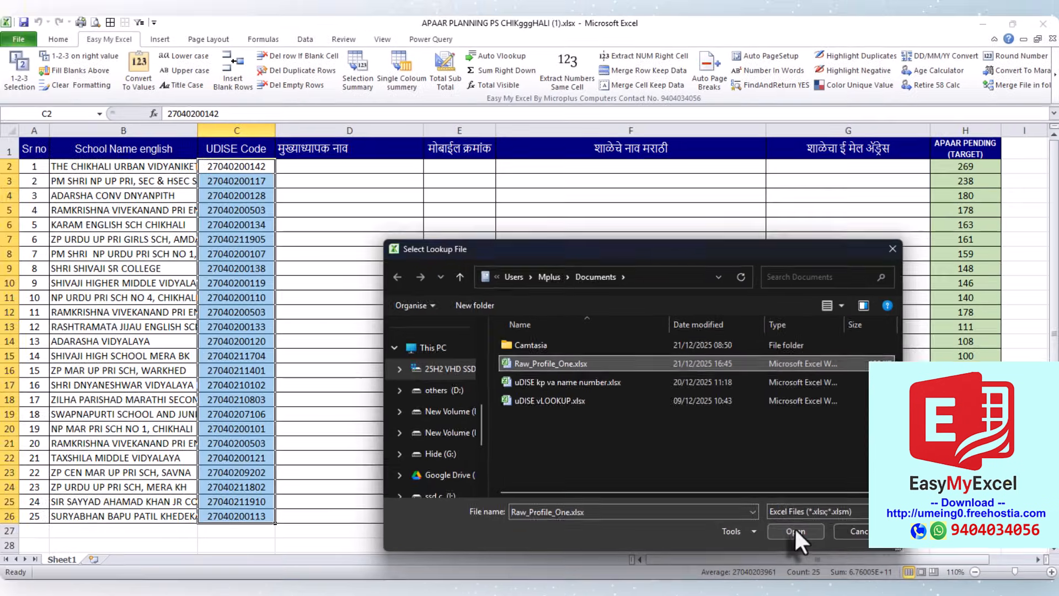
click(653, 496)
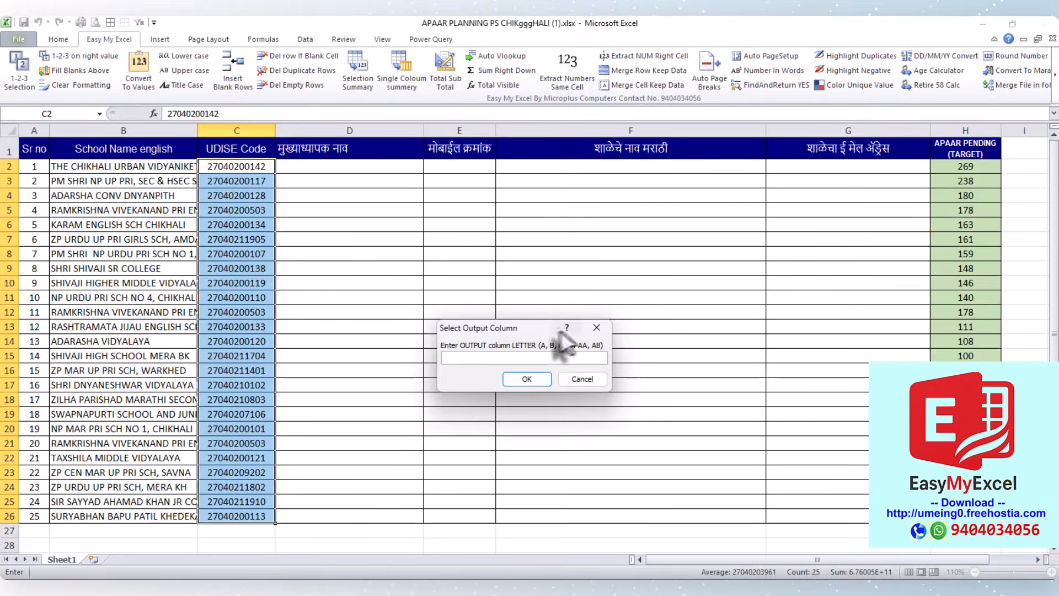
drag(530, 332, 529, 310)
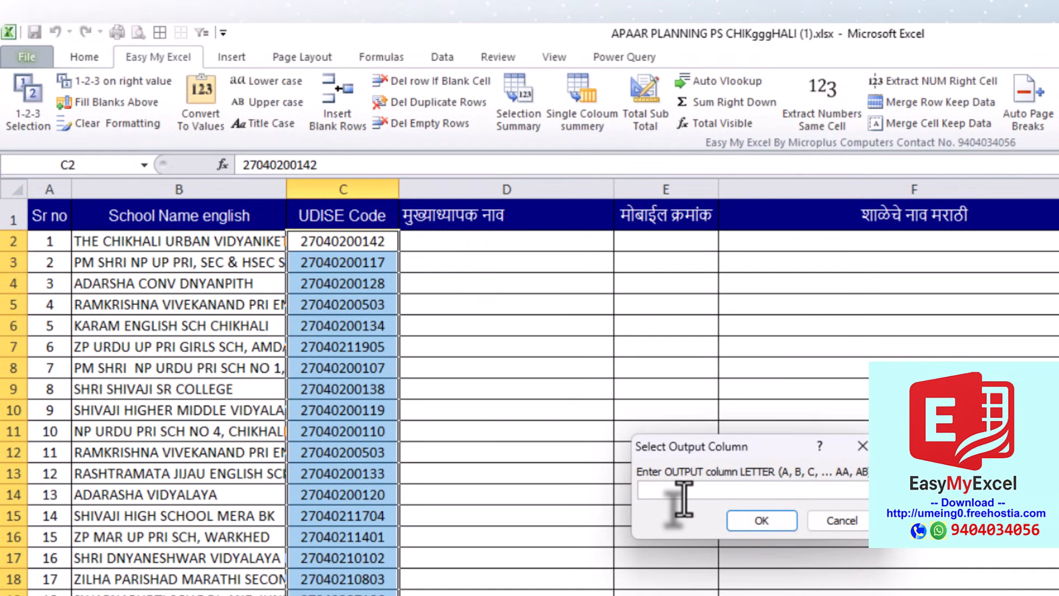
click(754, 526)
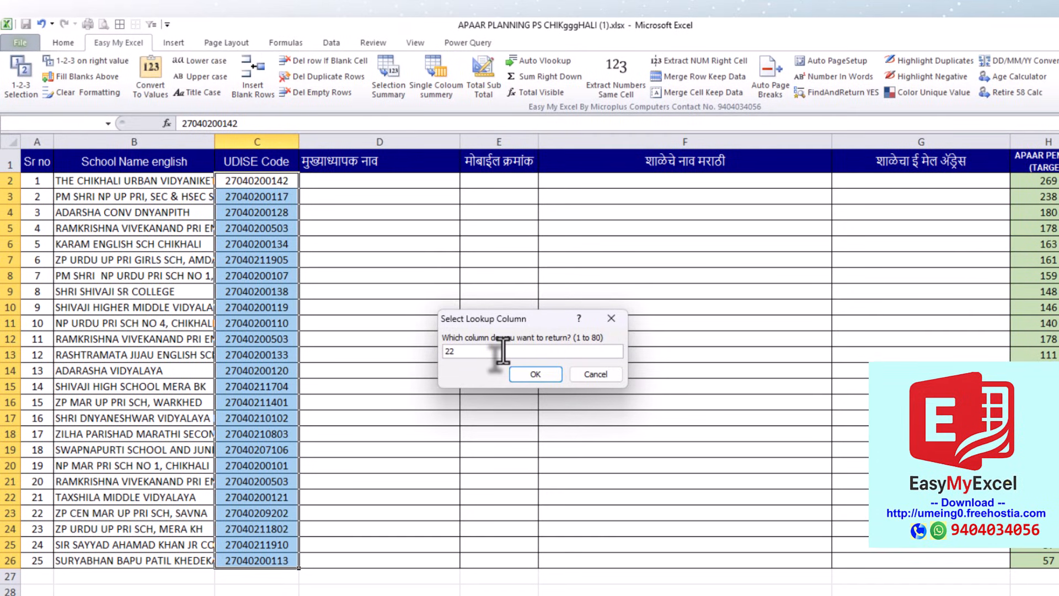
click(533, 374)
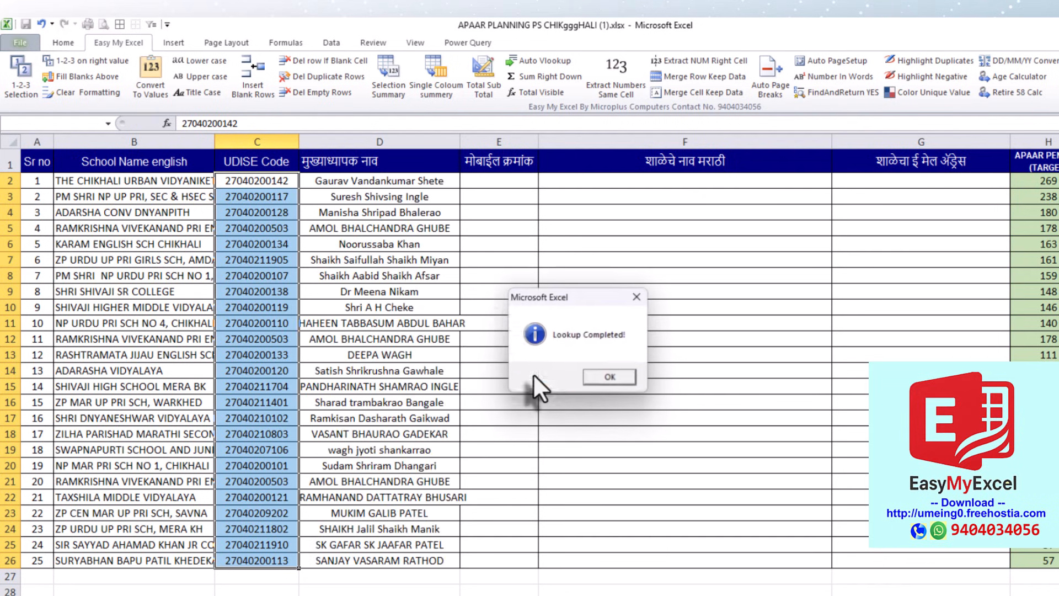
click(607, 378)
- Check the headmaster names filled into D2:D26
drag(380, 212, 426, 293)
click(633, 291)
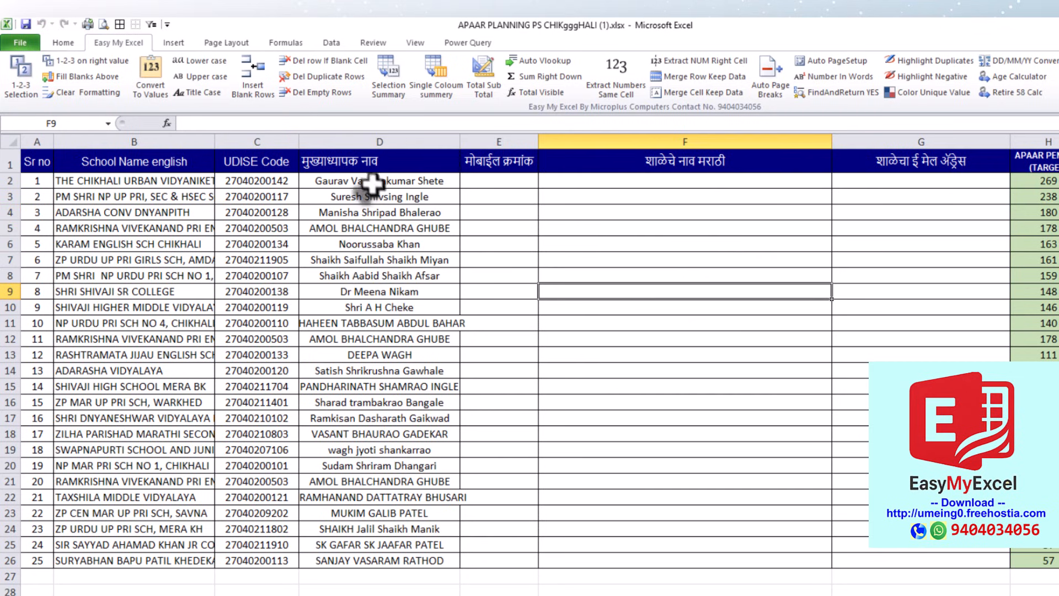
drag(367, 181, 365, 557)
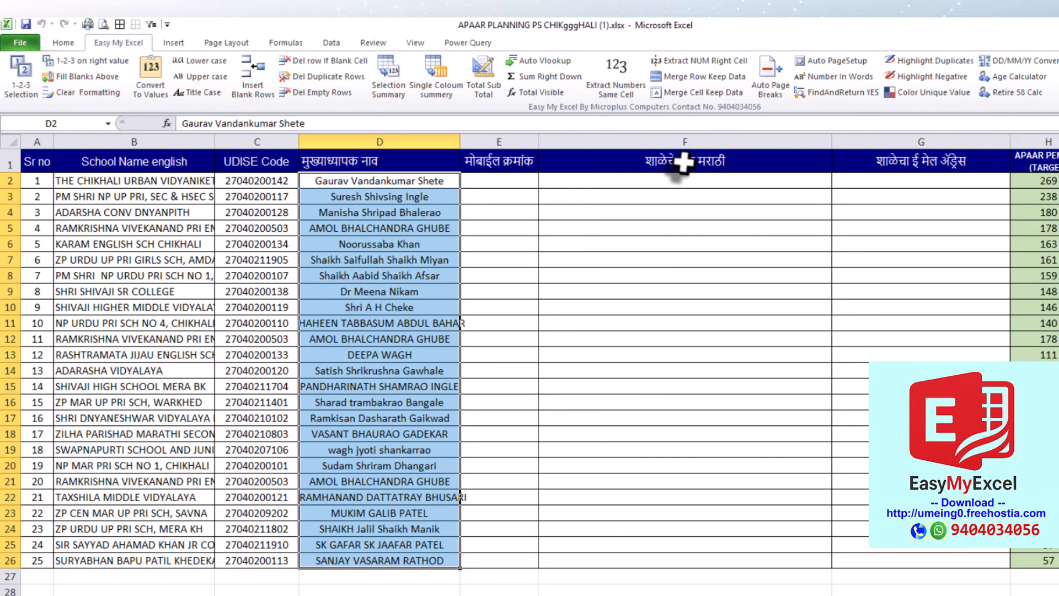
- Fill Marathi school name column F with Auto Vlookup on C2:C26 against Raw_Profile_One.xlsx, using output column F and lookup column 2
drag(687, 166, 674, 554)
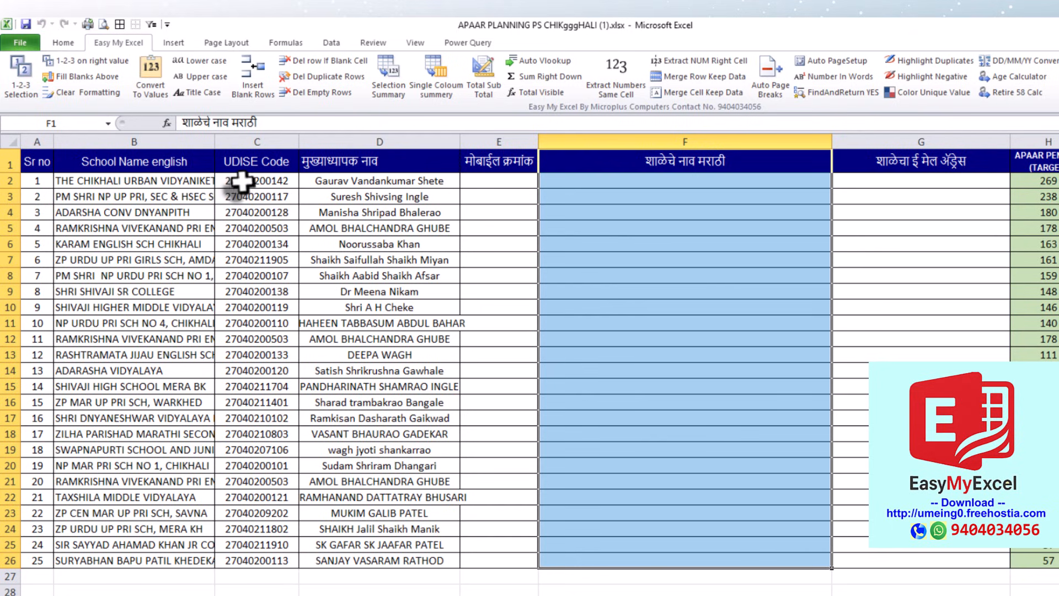
drag(243, 183, 243, 558)
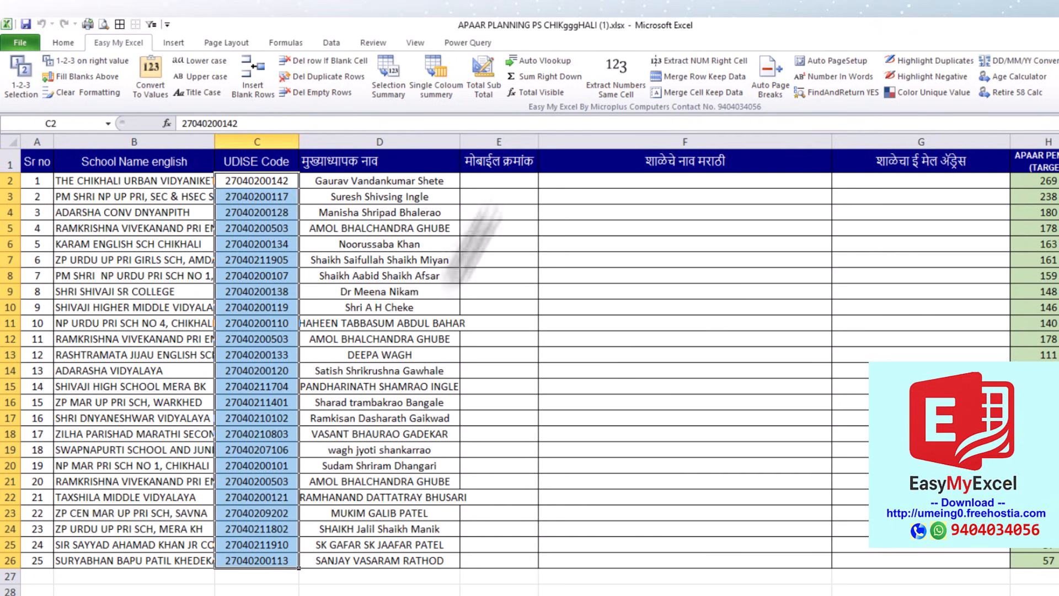
click(533, 62)
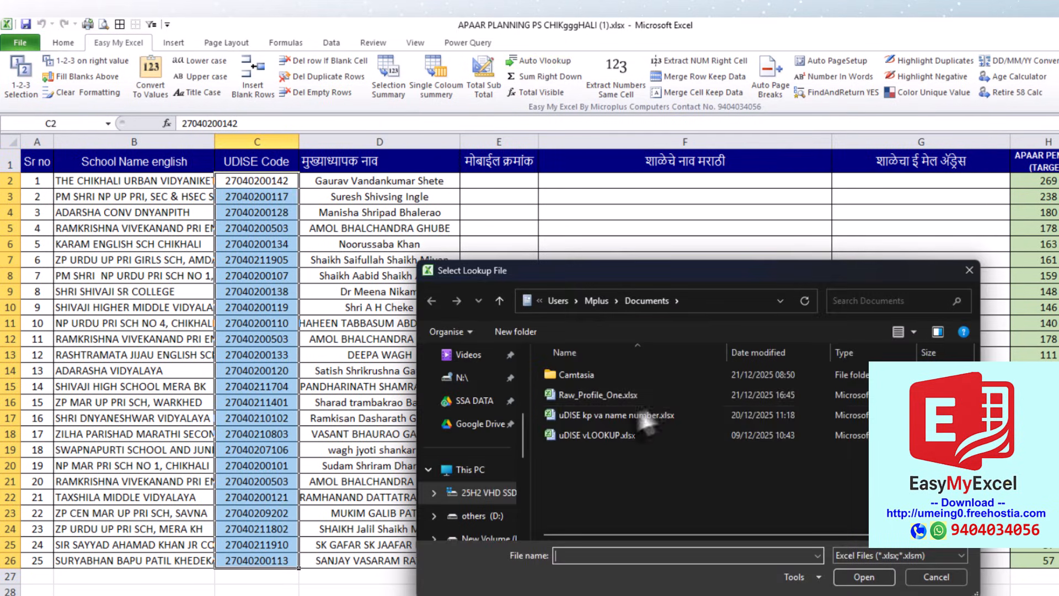
click(598, 394)
click(864, 577)
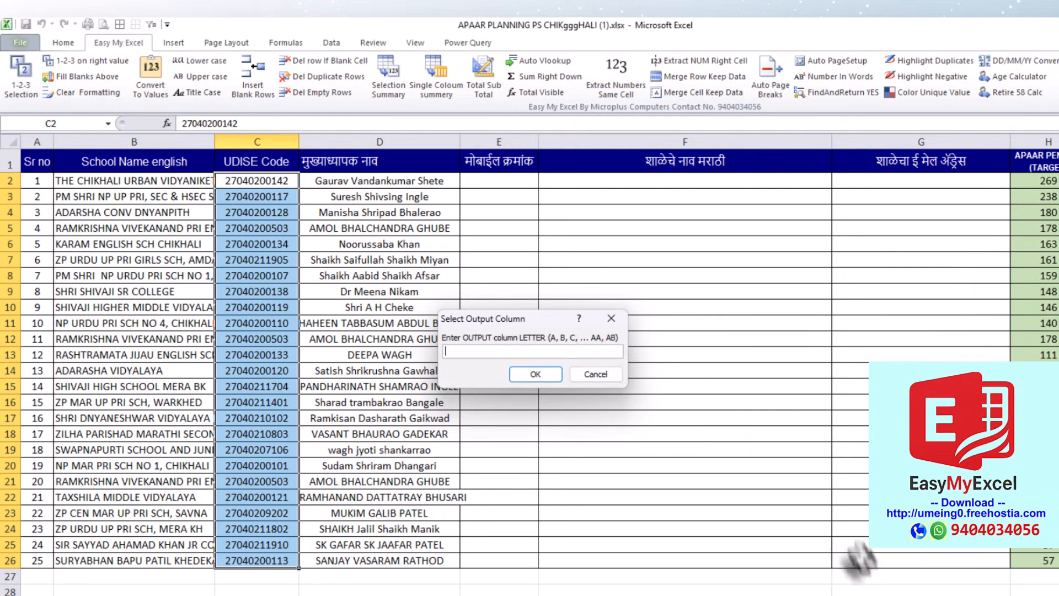
drag(537, 323, 523, 333)
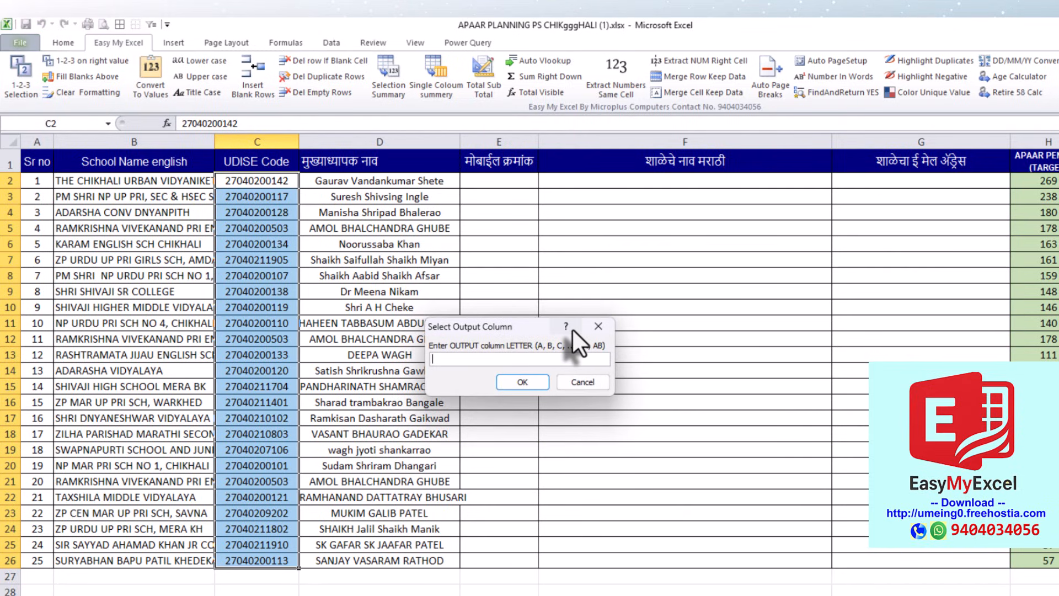
text(f)
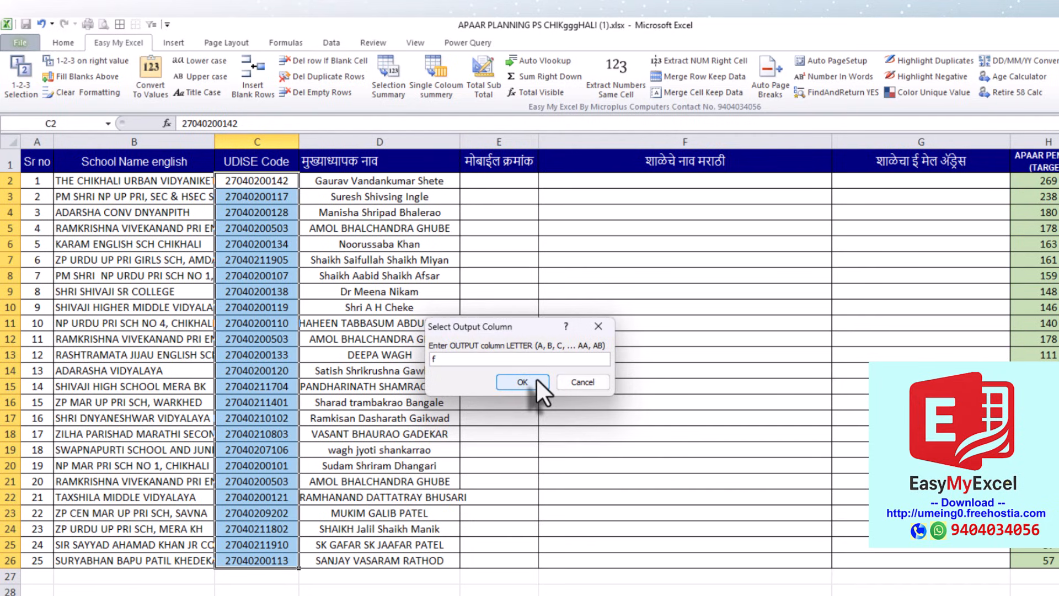
click(522, 382)
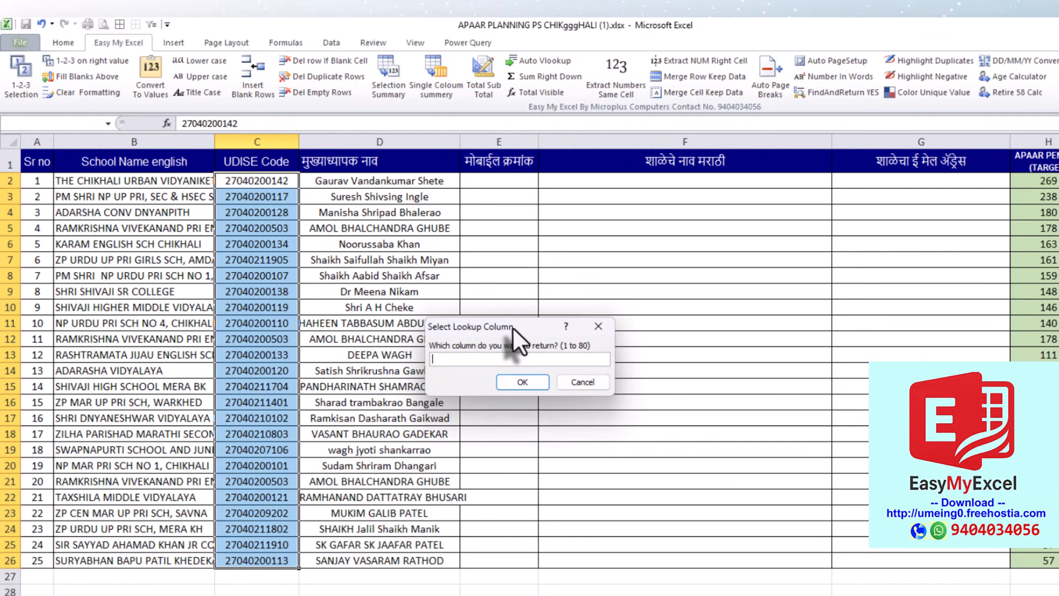
text(2)
click(522, 383)
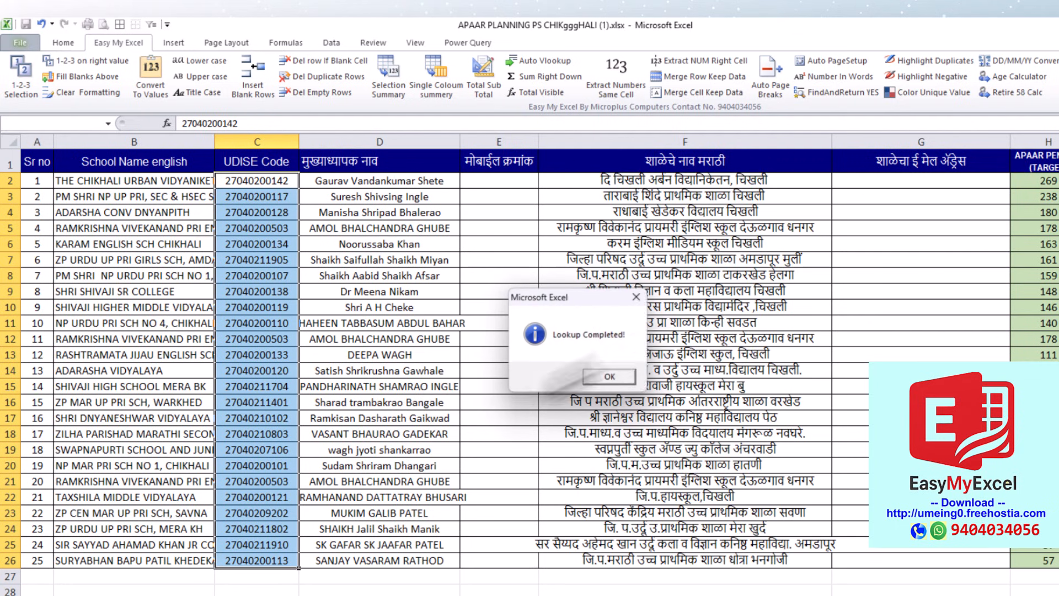
click(606, 378)
- Check the Marathi school names in column F and the headmaster names in column D, and look at the empty mobile number column E
drag(672, 199, 739, 519)
click(676, 349)
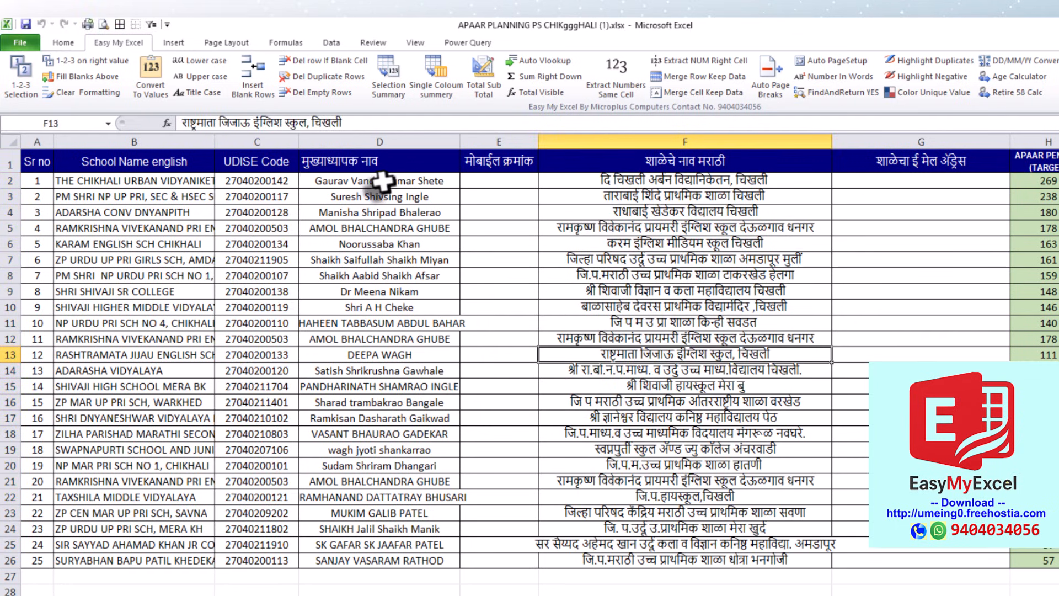
drag(379, 182, 386, 323)
drag(508, 168, 511, 211)
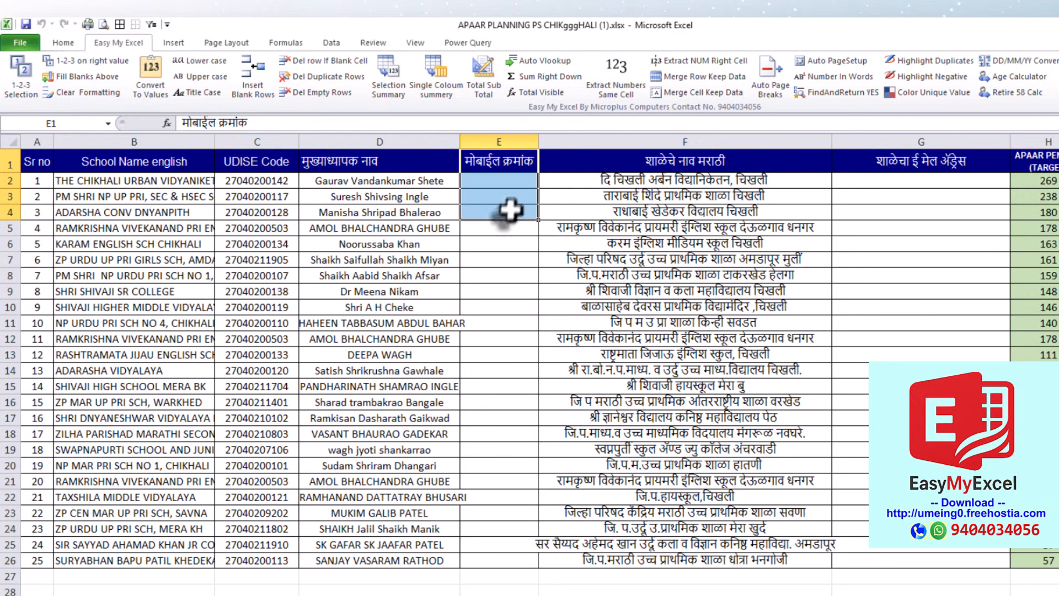
click(501, 179)
- Look up UDISE codes C2:C26 in Raw_Profile_One.xlsx with Auto Vlookup, returning lookup column 23 into mobile number column E
drag(257, 181, 250, 560)
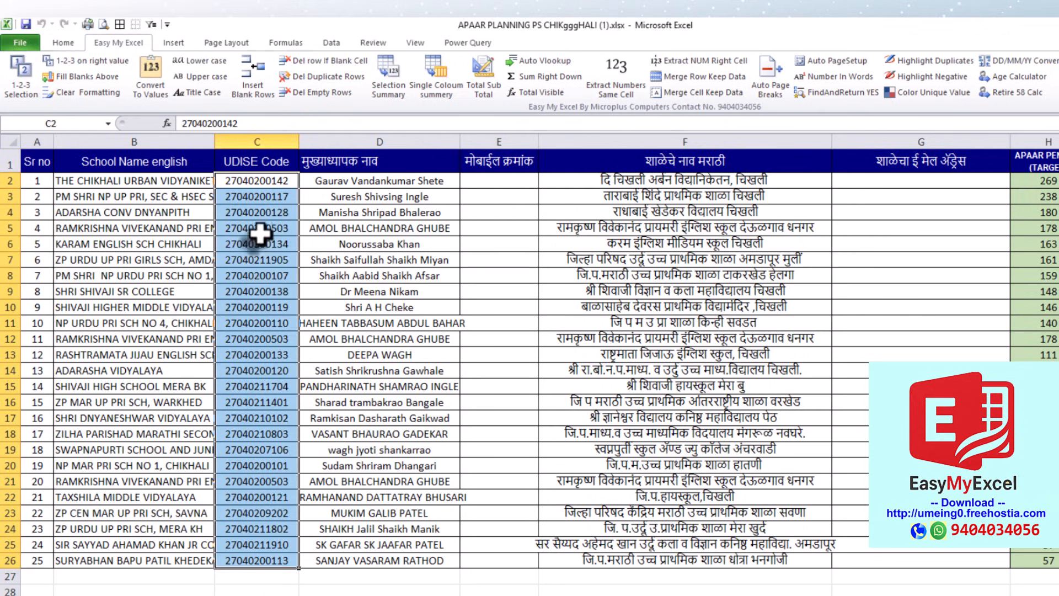
click(548, 58)
click(585, 395)
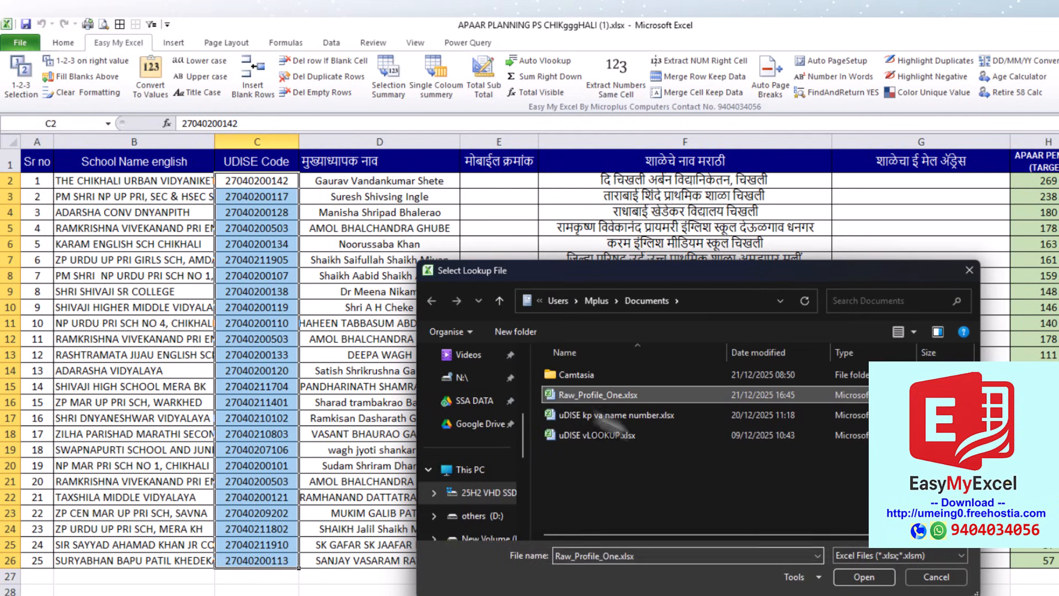
click(870, 581)
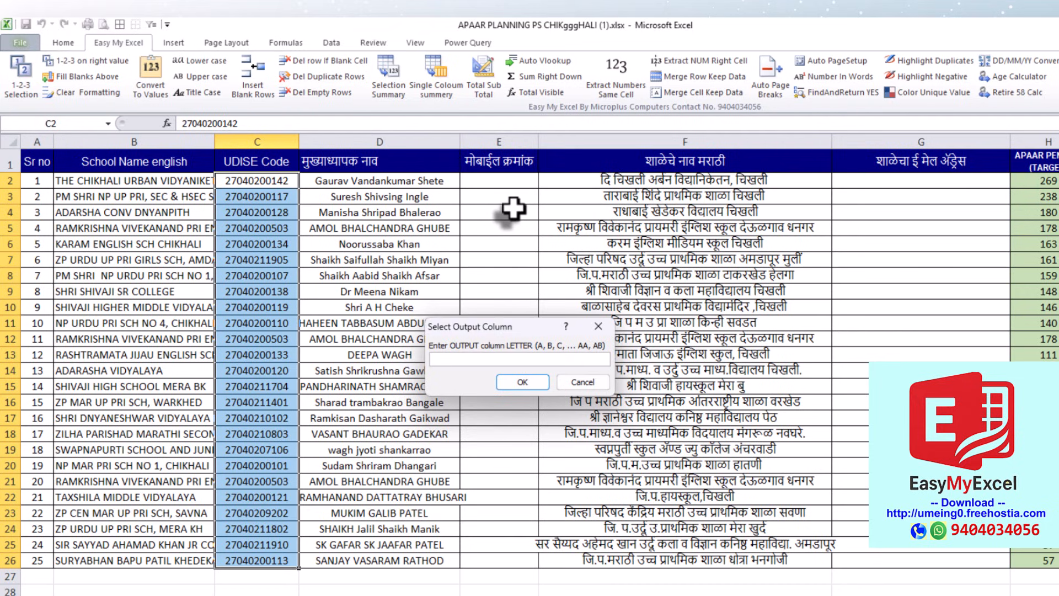
click(523, 382)
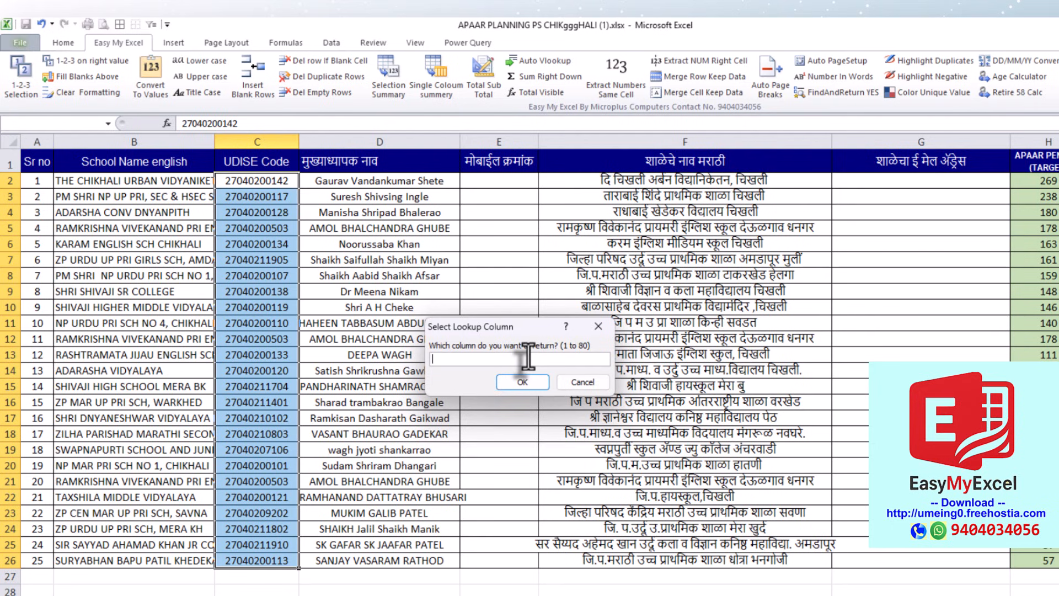
click(538, 376)
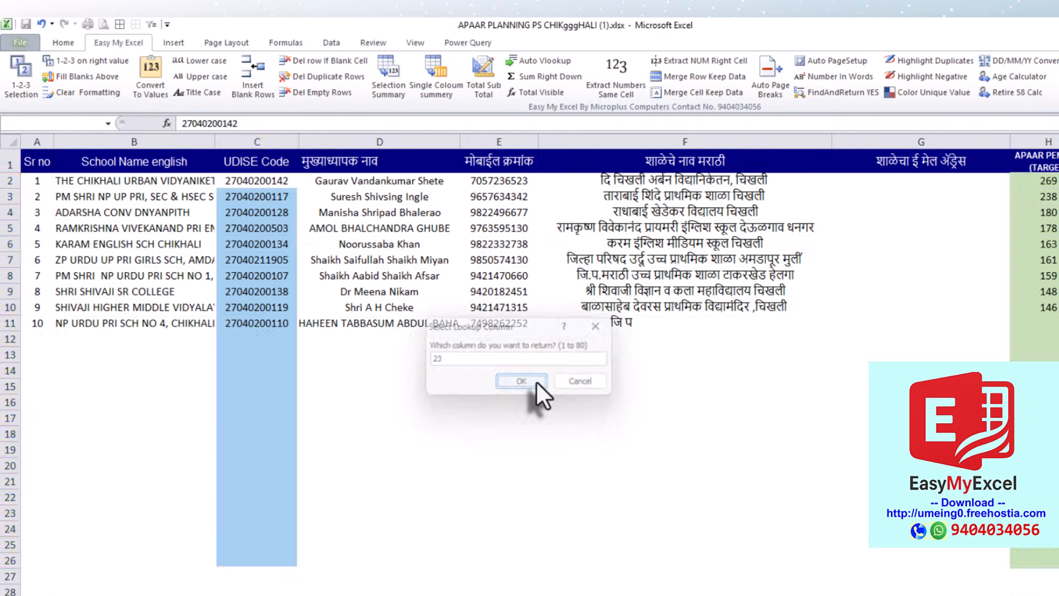
click(617, 378)
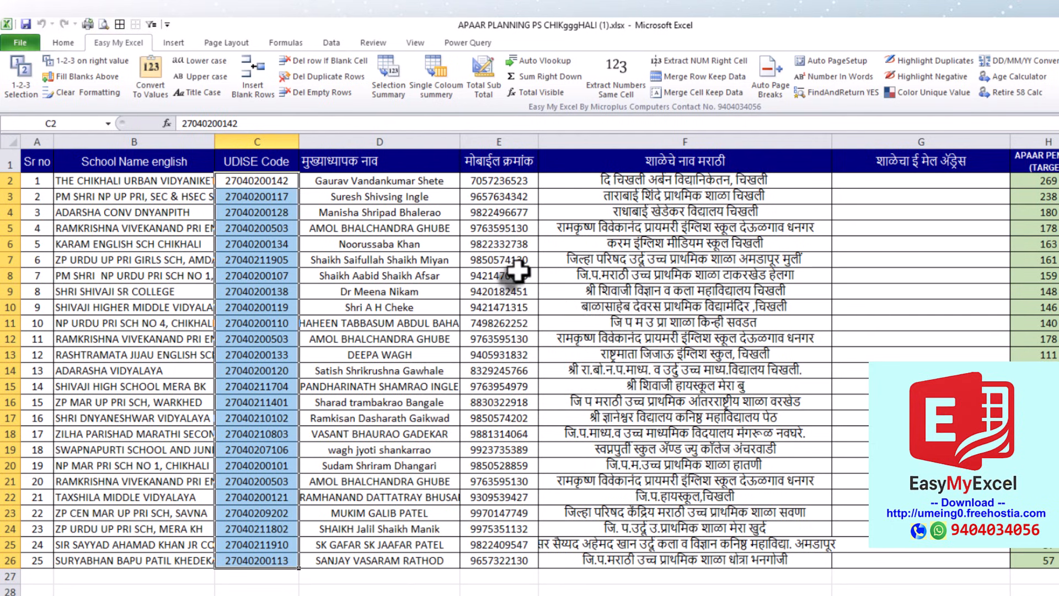
- Auto Vlookup C2:C26 against Raw_Profile_One.xlsx, returning lookup column 19 into school e-mail column G, and check the filled columns D to G
drag(938, 184, 916, 562)
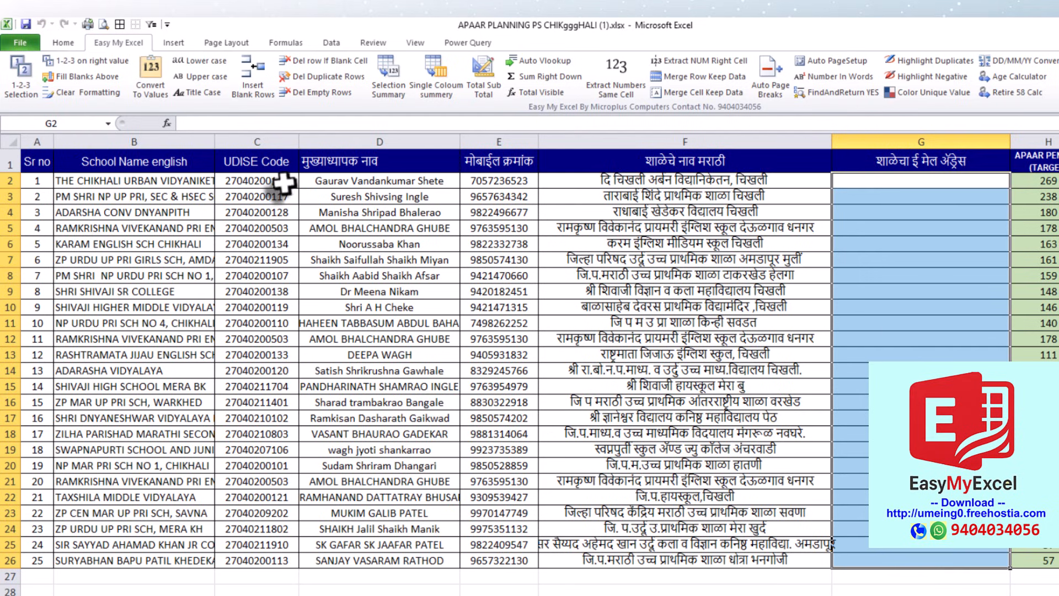
drag(279, 182, 256, 562)
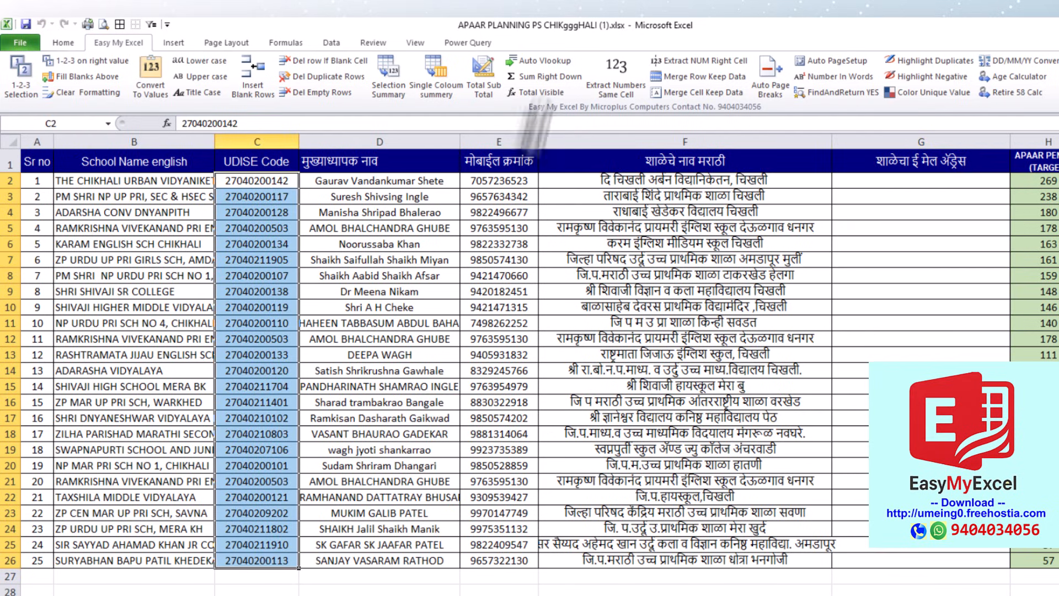
click(535, 62)
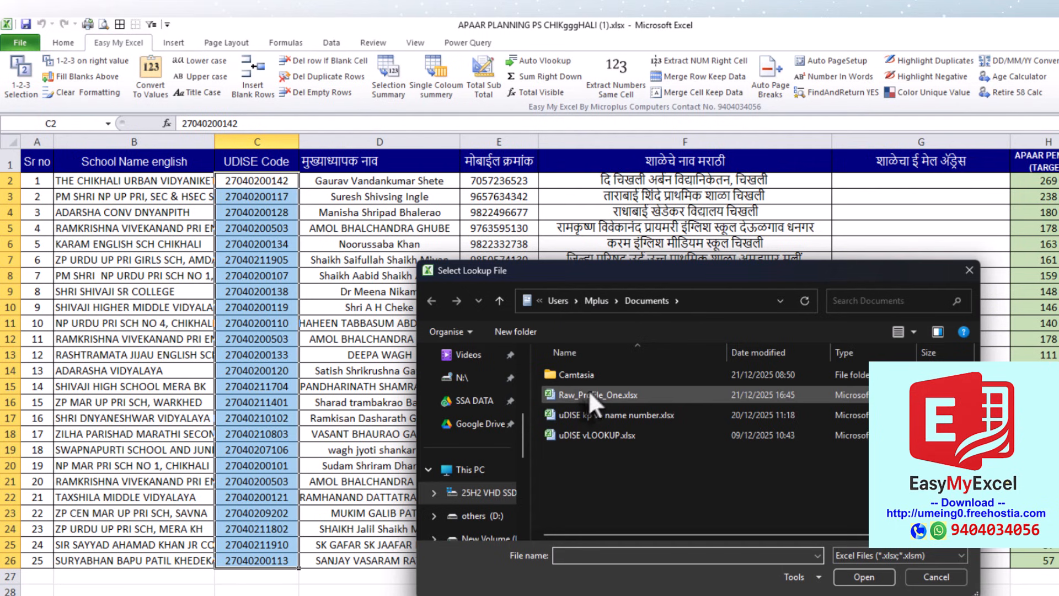
click(588, 395)
click(875, 581)
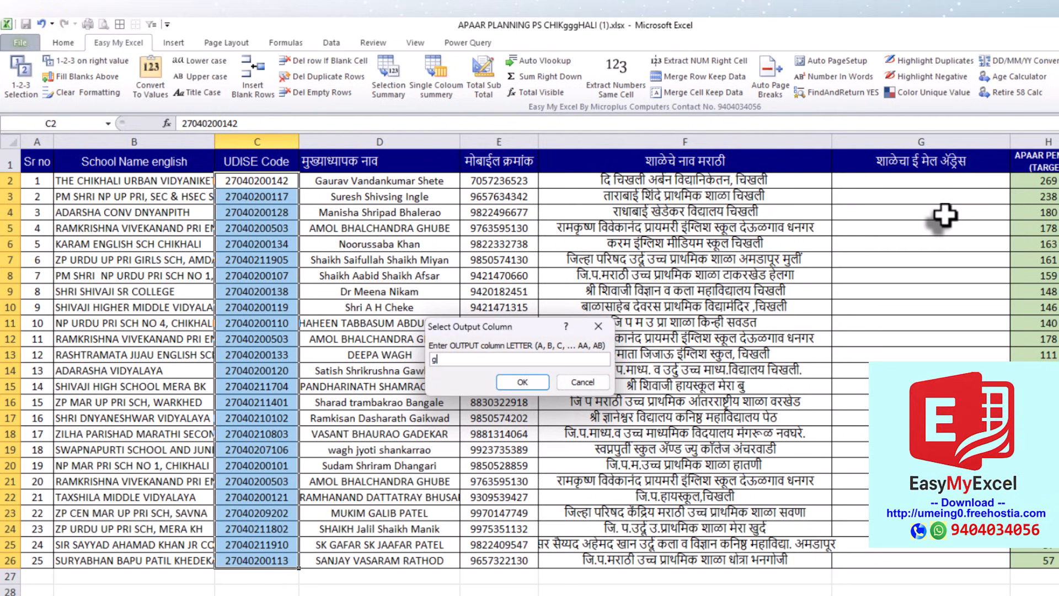
click(522, 383)
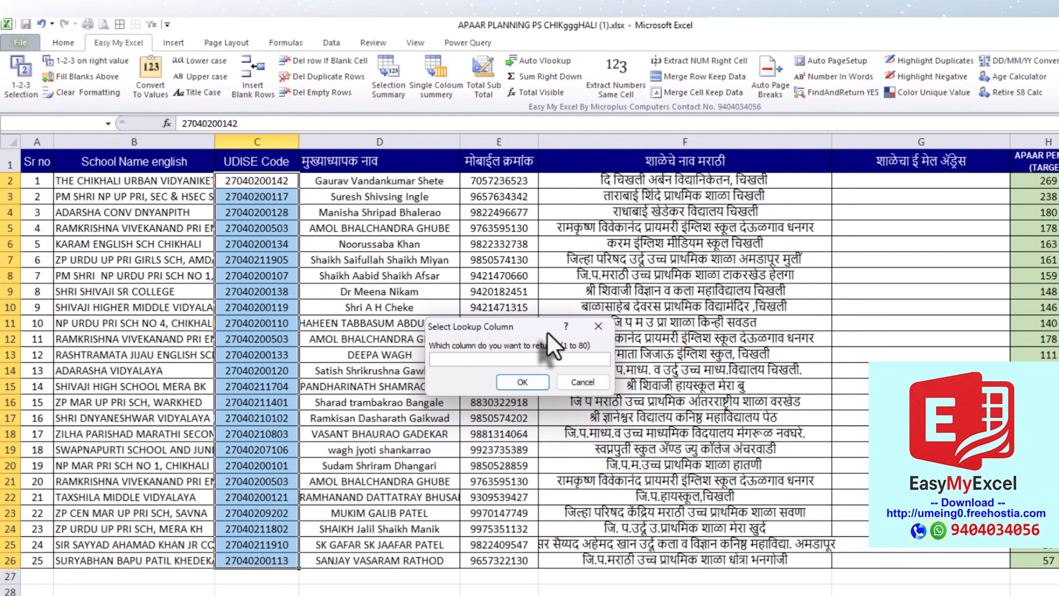
text(19)
click(521, 383)
click(626, 376)
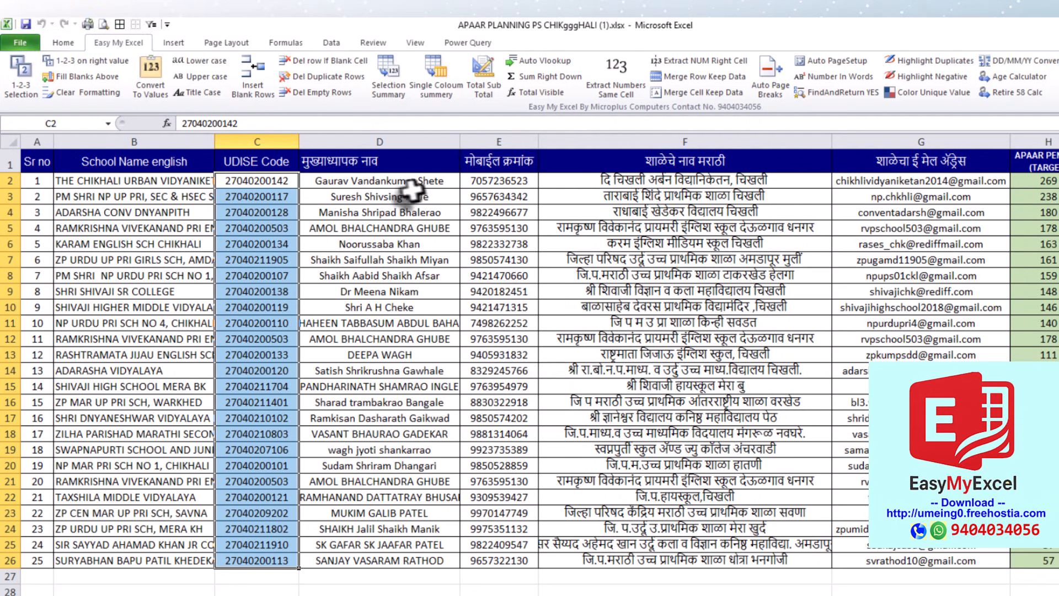
drag(407, 183, 843, 502)
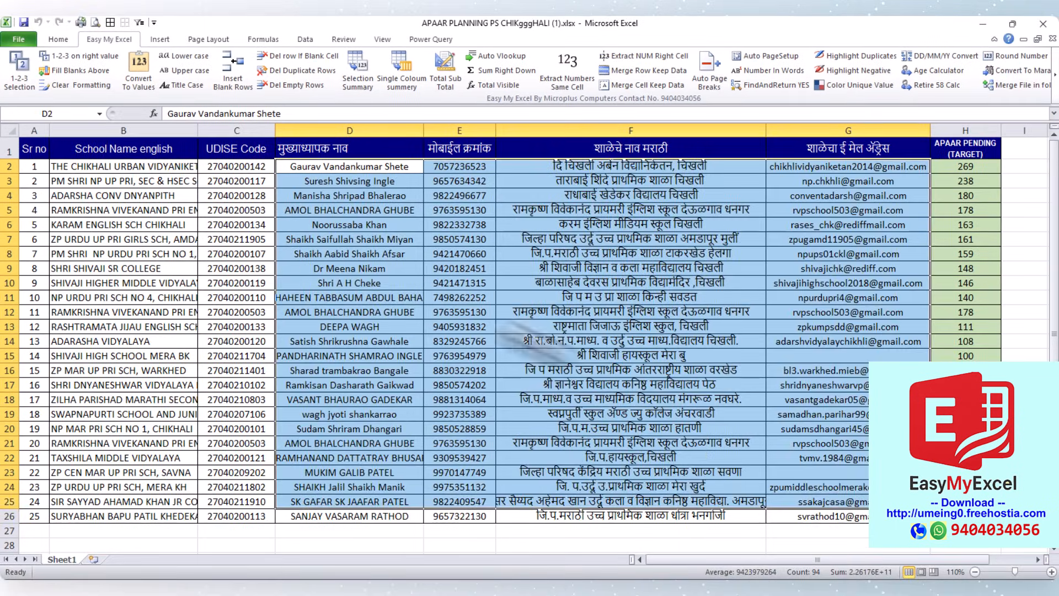
click(398, 281)
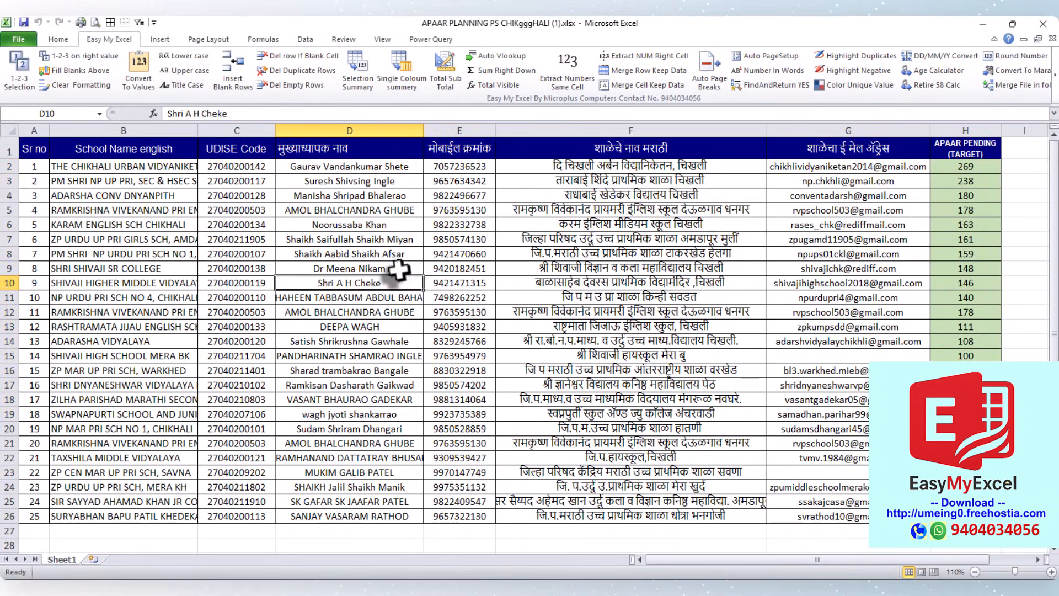
- Copy the UDISE code in C7 of the planning sheet and switch to the Raw_Profile_One.xlsx workbook
click(266, 238)
right_click(265, 238)
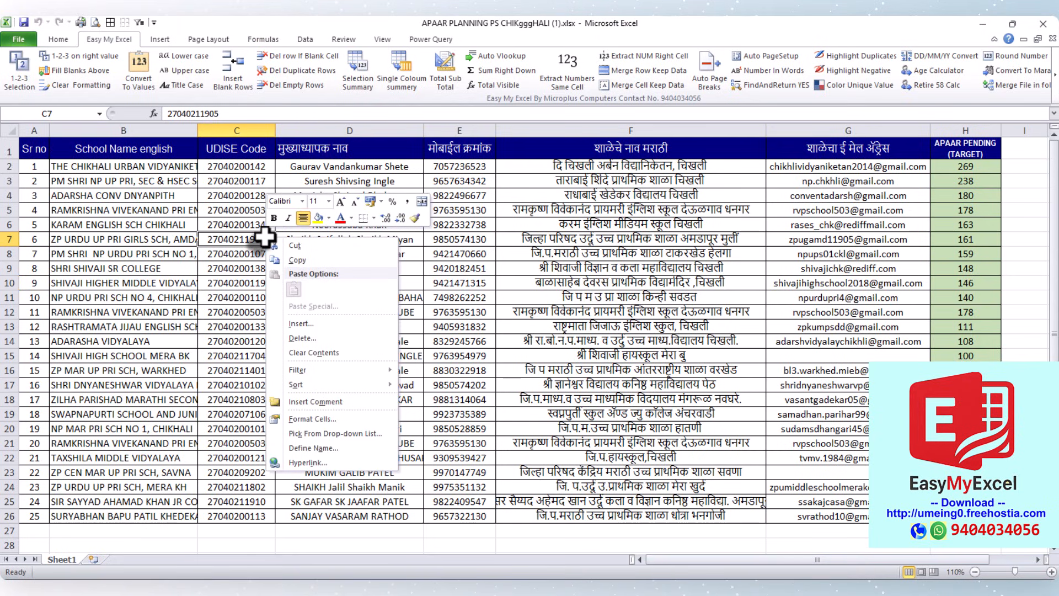
click(293, 262)
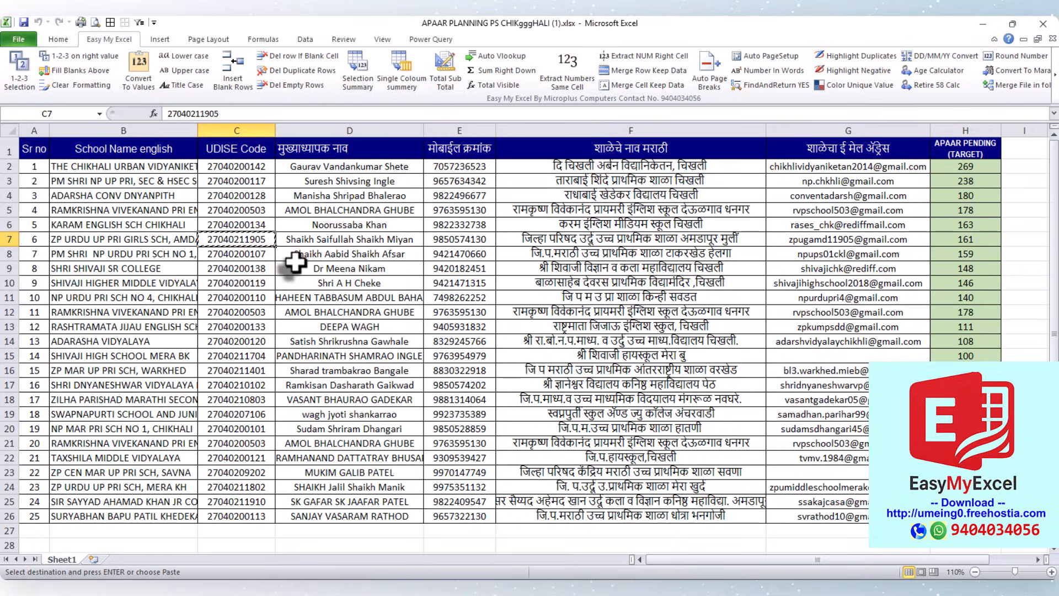
click(350, 239)
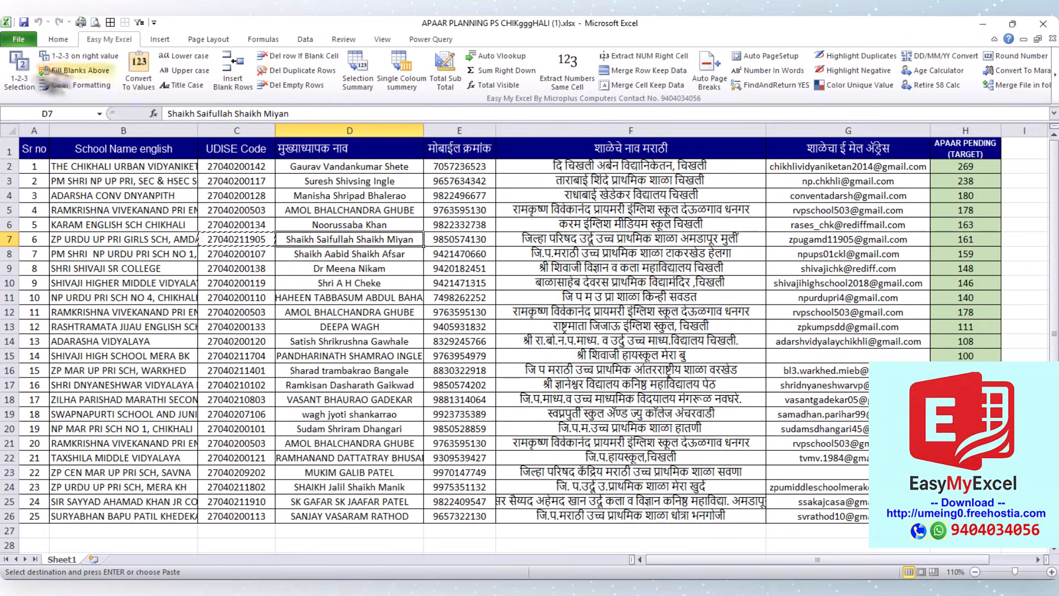
click(19, 39)
click(46, 164)
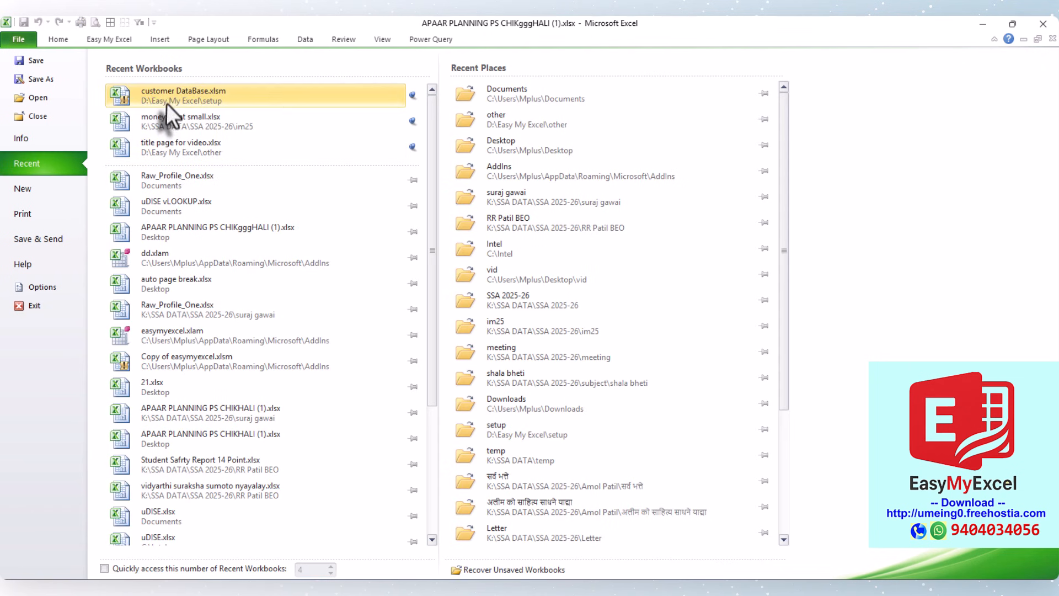
click(174, 180)
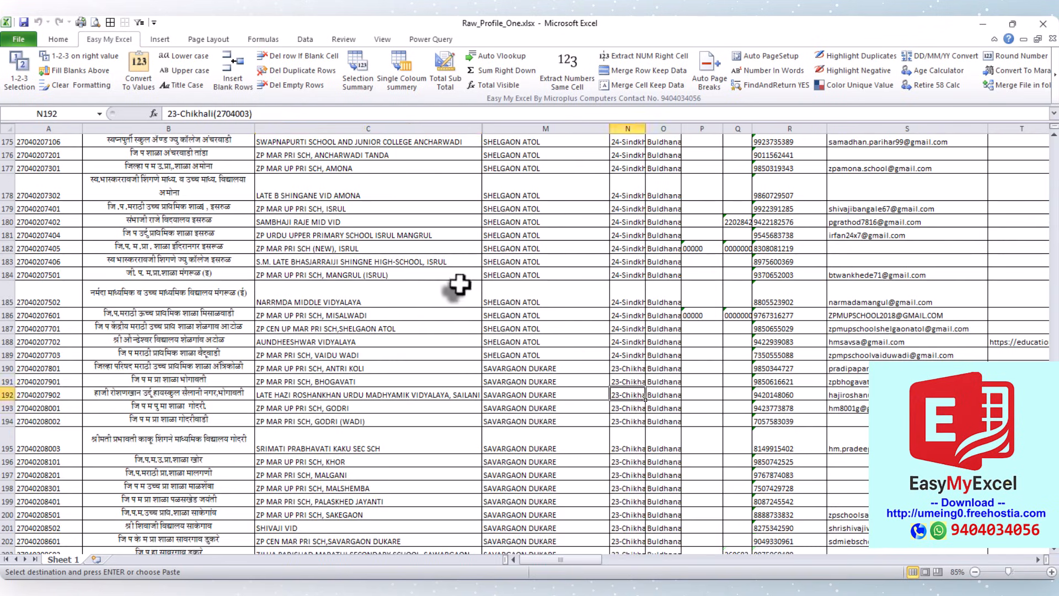
click(460, 284)
key(ctrl+f)
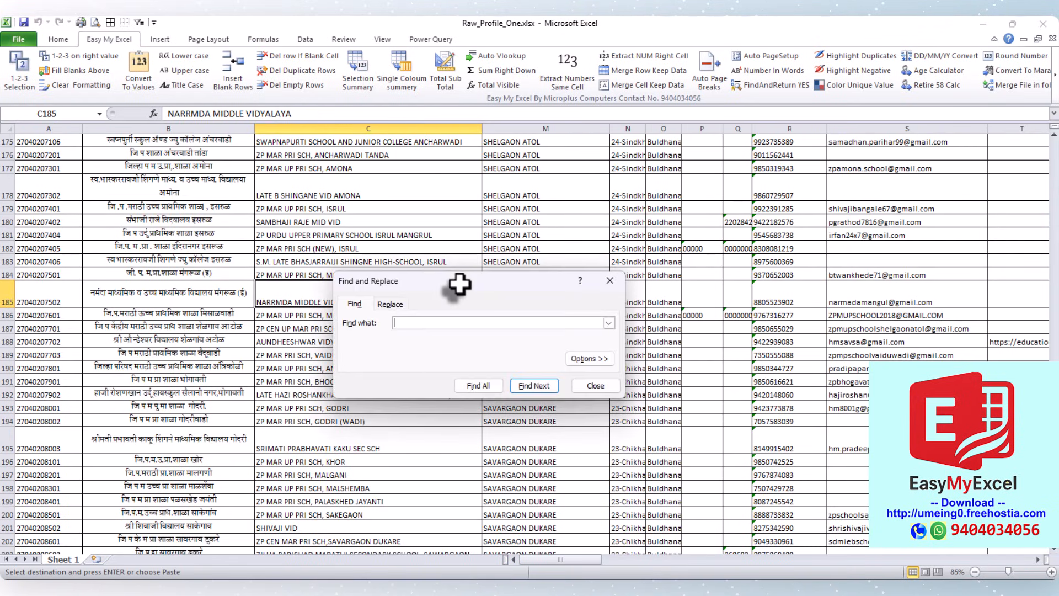
click(535, 385)
click(579, 392)
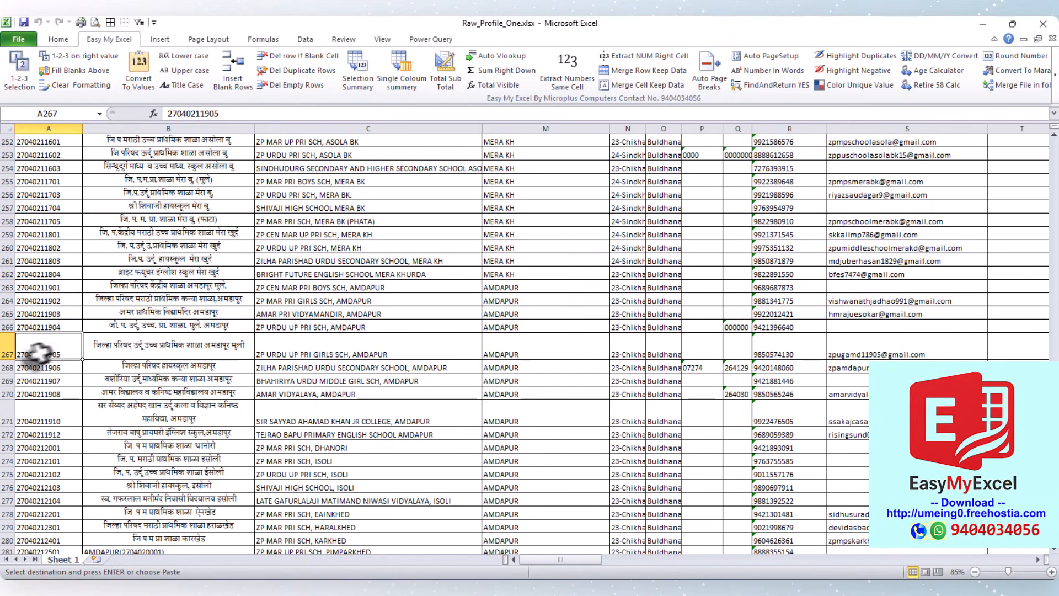
- Highlight the whole of row 267, the ZP URDU UP PRI GIRLS SCH, AMDAPUR record, with a yellow fill
click(8, 346)
click(58, 39)
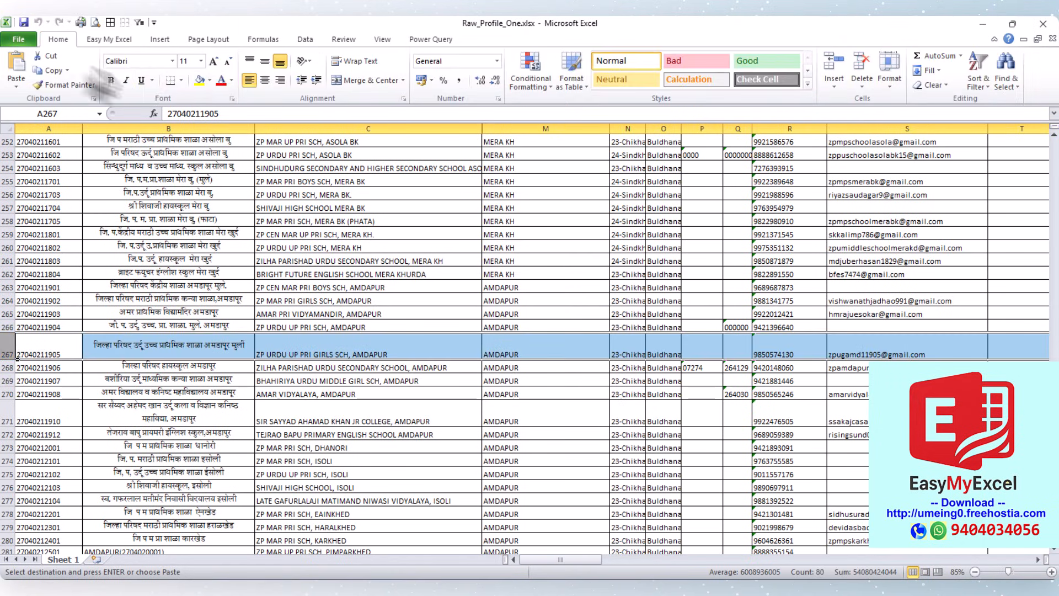
click(199, 80)
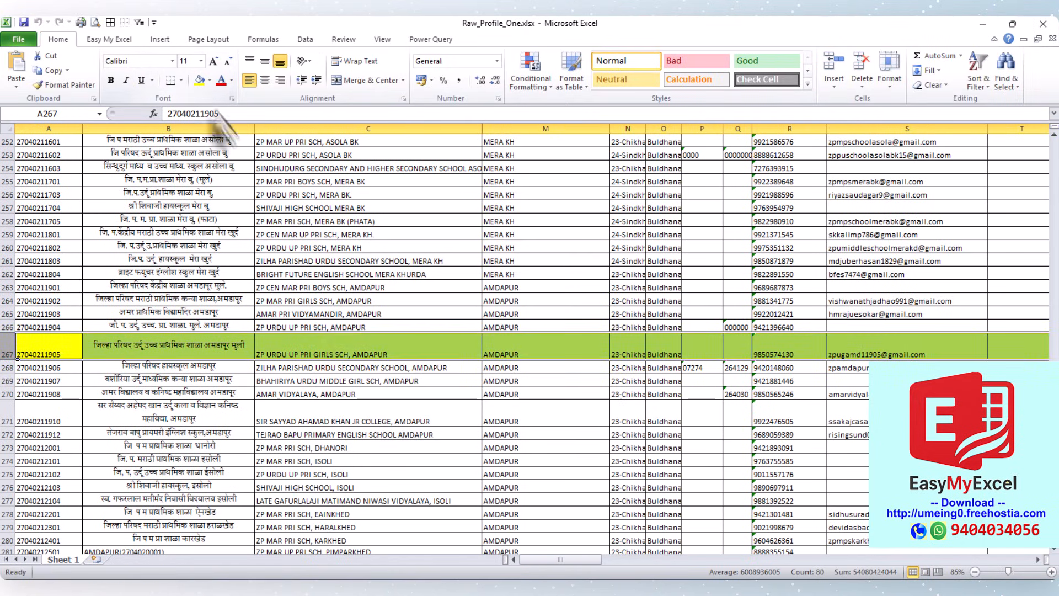
click(184, 348)
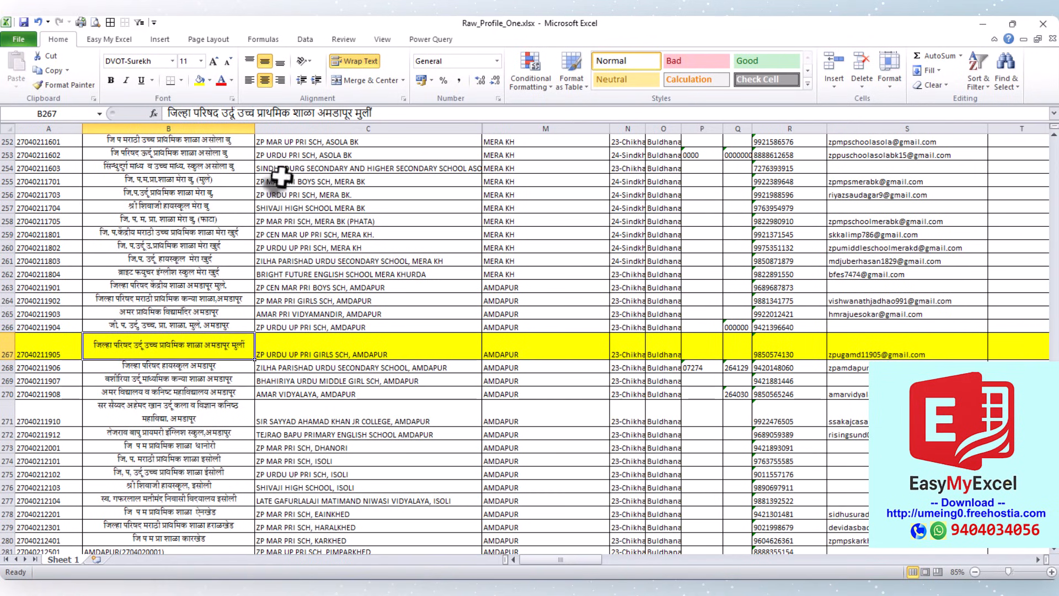
- Check the headmaster's name in V267 and the mobile number in W267 of the yellow row
drag(571, 559, 613, 560)
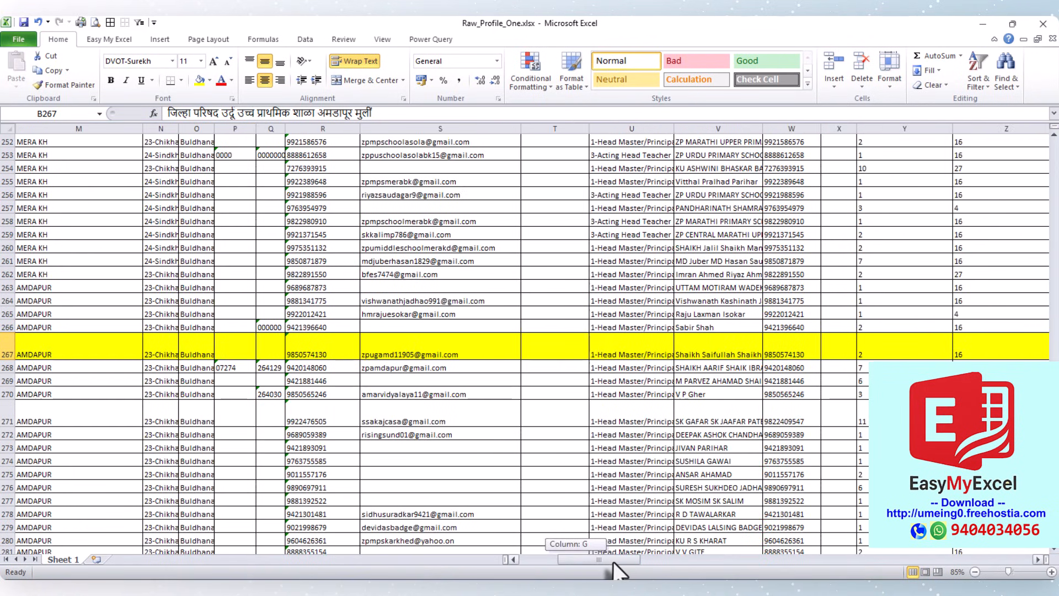
click(729, 352)
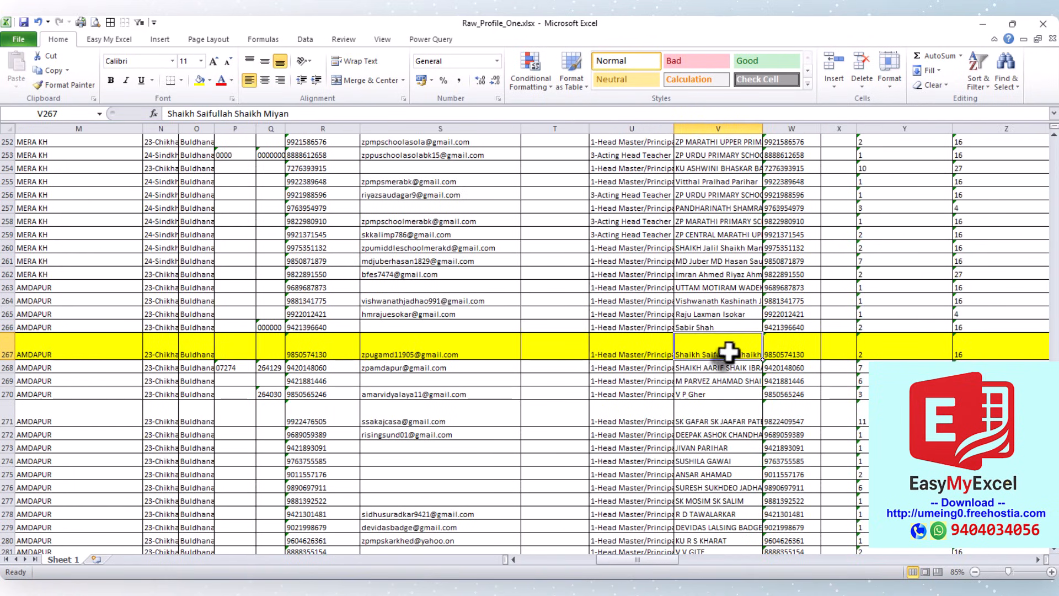
click(787, 351)
drag(640, 560, 518, 559)
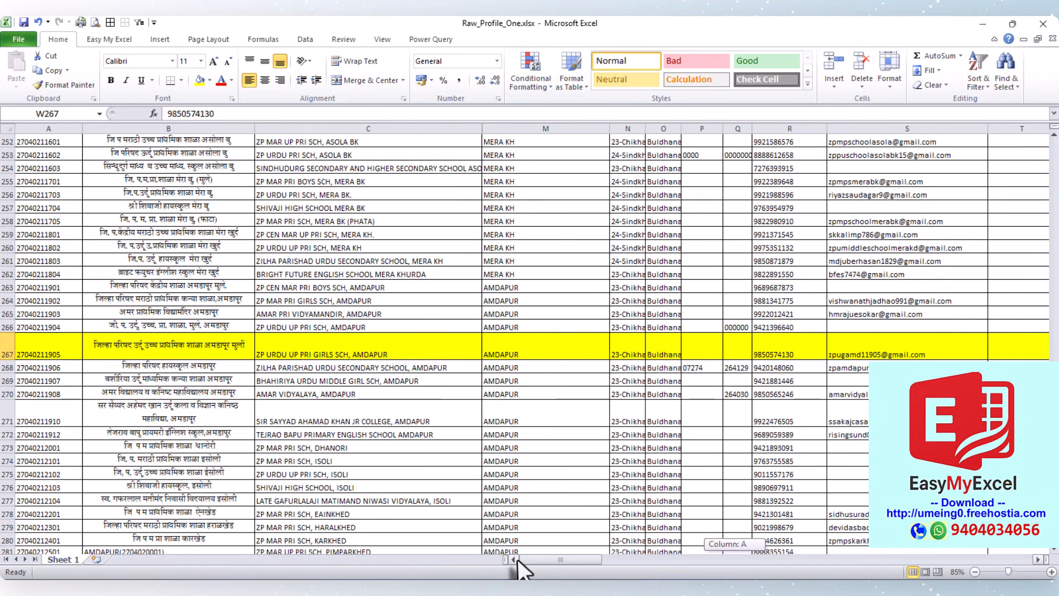
- Return to the APAAR planning workbook and compare the UDISE codes in column C with the filled data in columns D to G
click(712, 585)
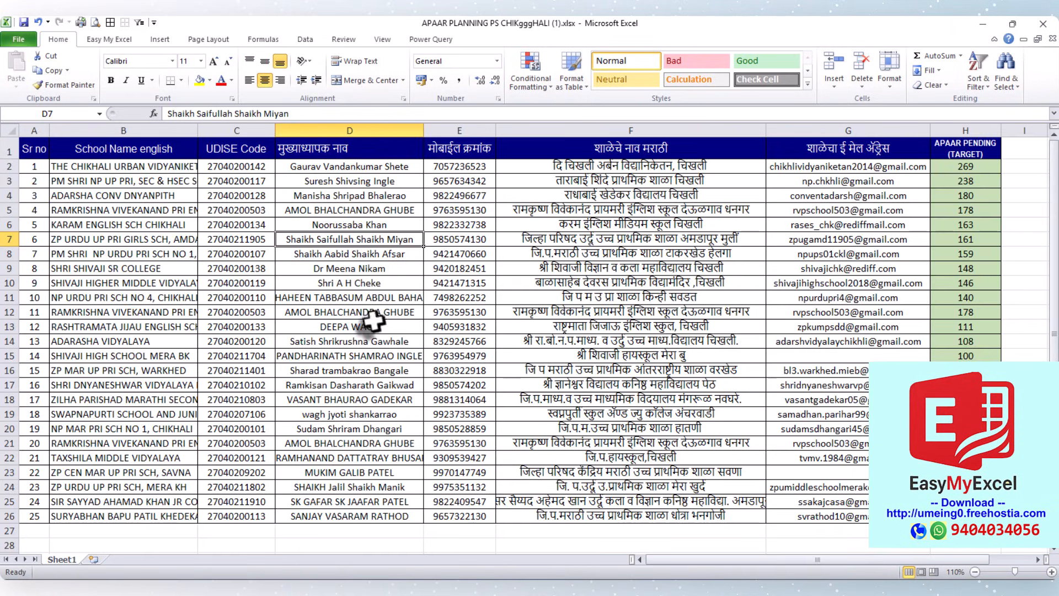
drag(237, 166, 231, 501)
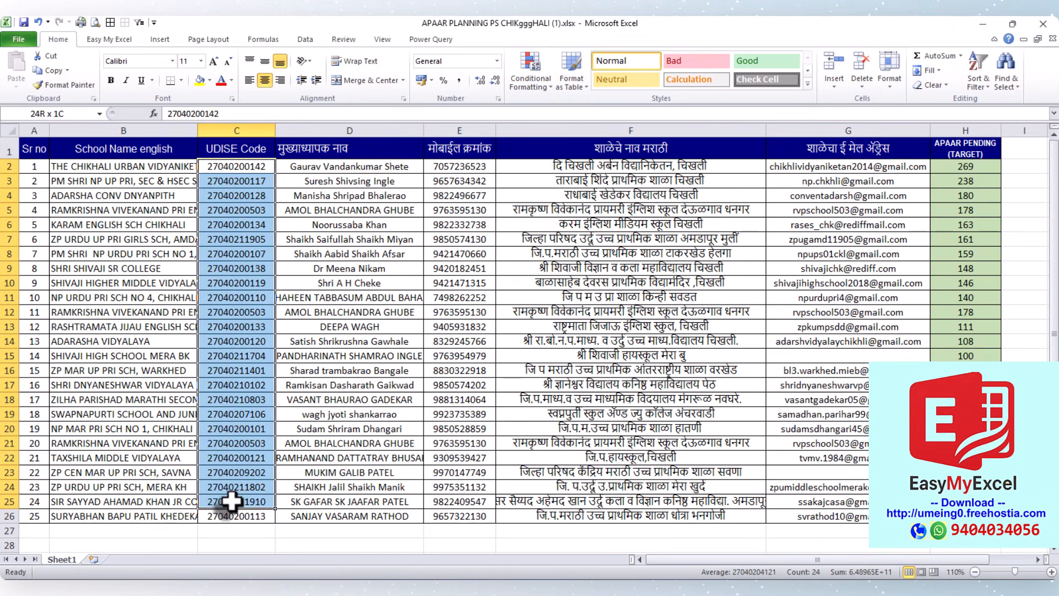
click(363, 126)
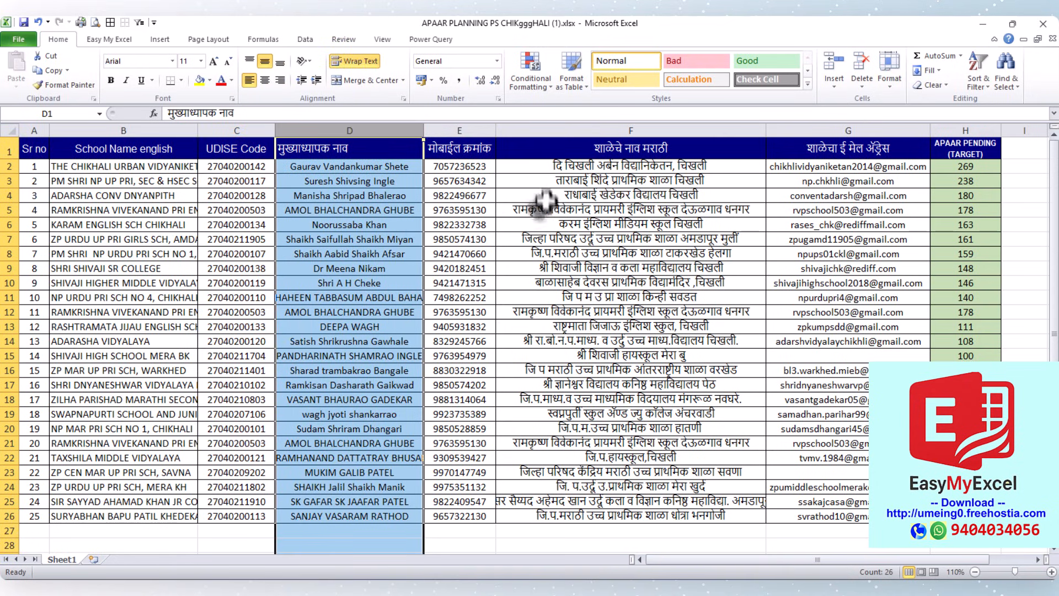
click(552, 220)
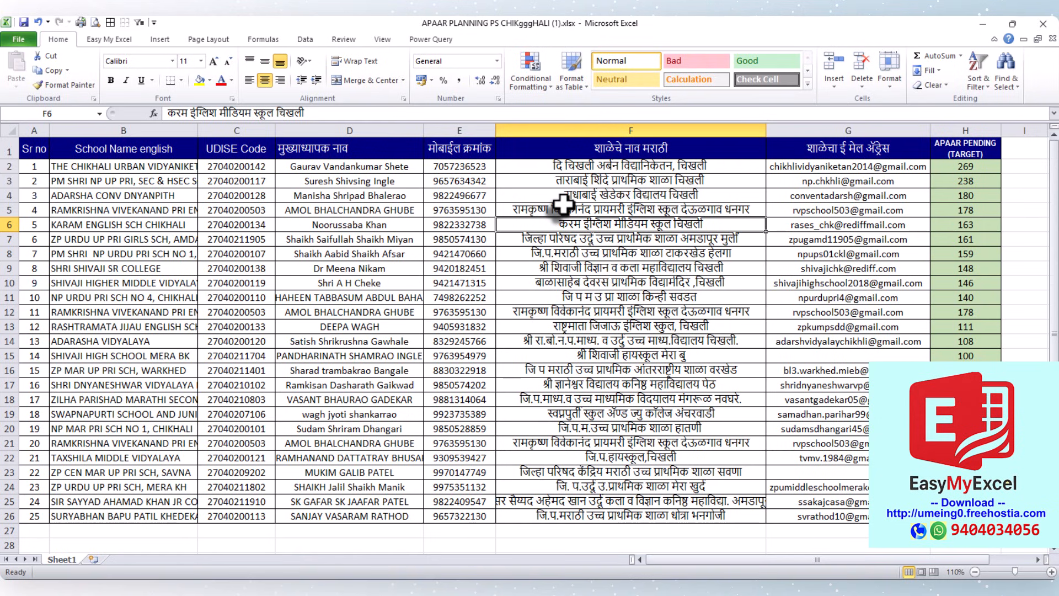
click(619, 252)
drag(263, 170, 772, 414)
click(300, 243)
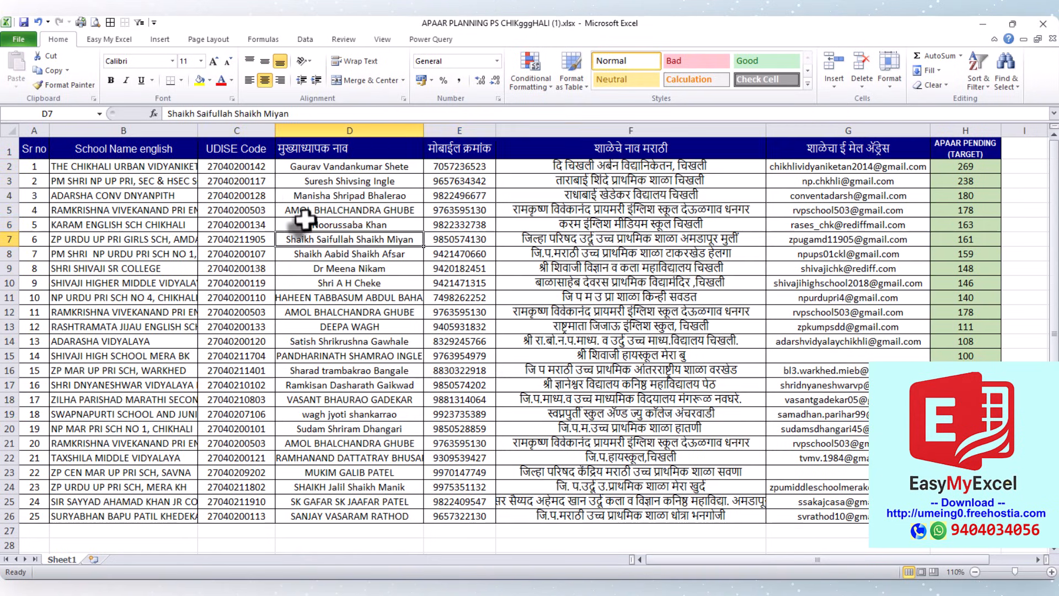
click(257, 169)
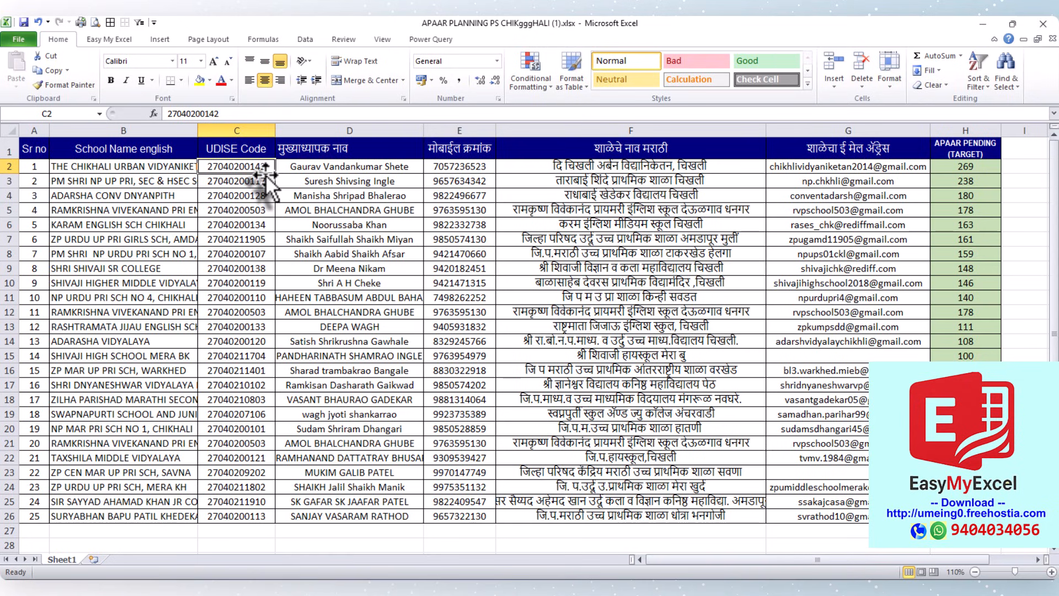
click(358, 239)
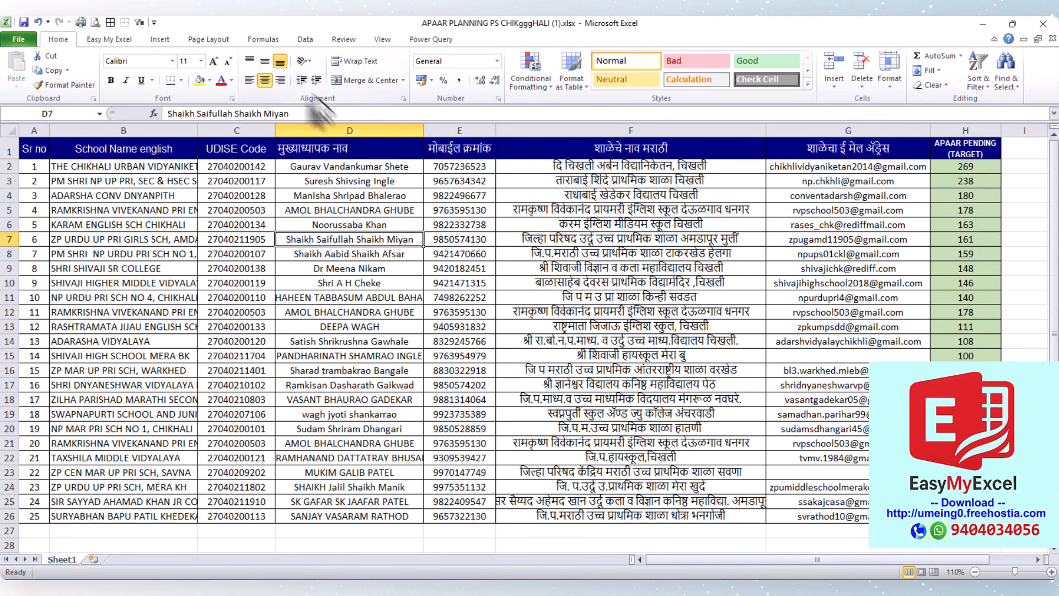
- View the Auto Vlookup tool's description, then review the Marathi school names in column F and the UDISE codes in C1:C26
click(110, 39)
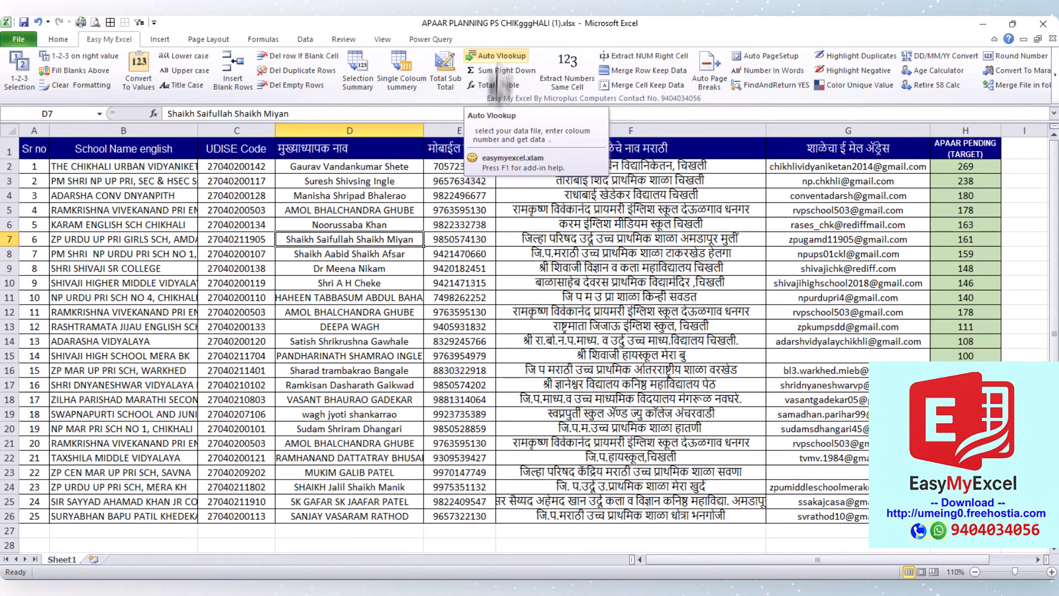
click(516, 283)
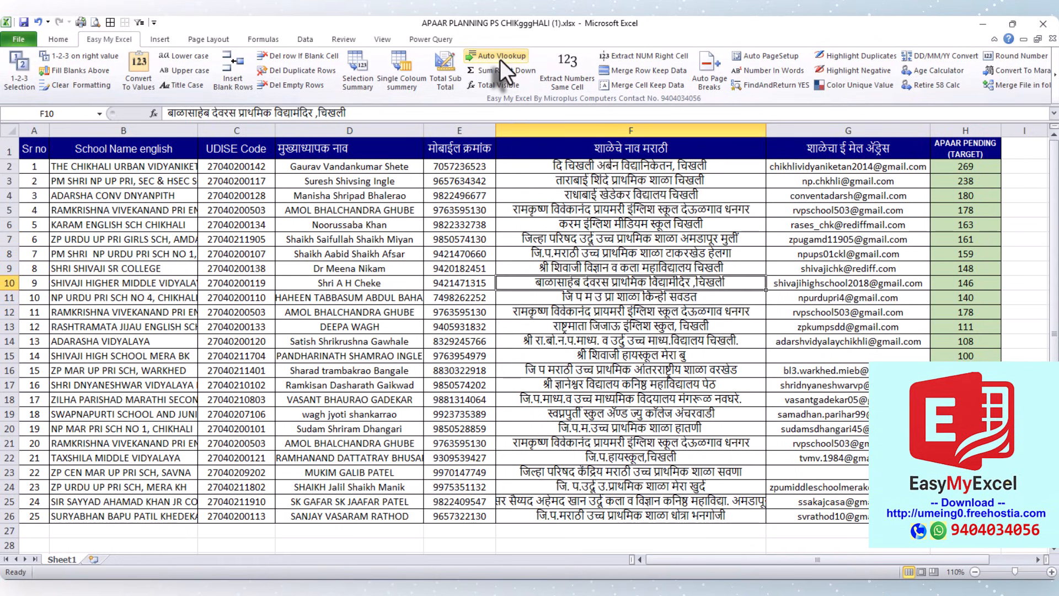
click(593, 298)
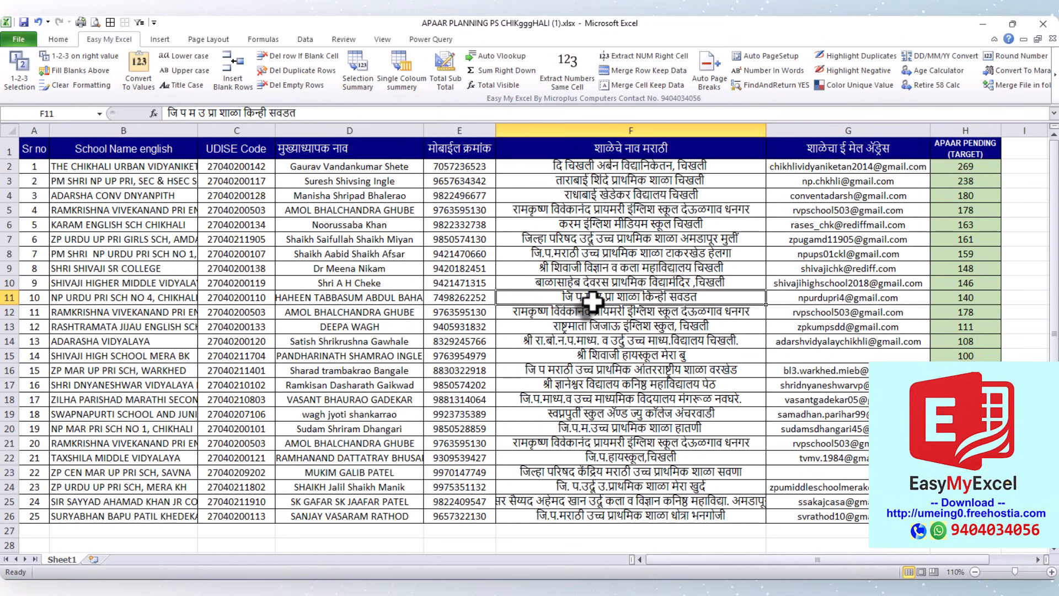
click(552, 224)
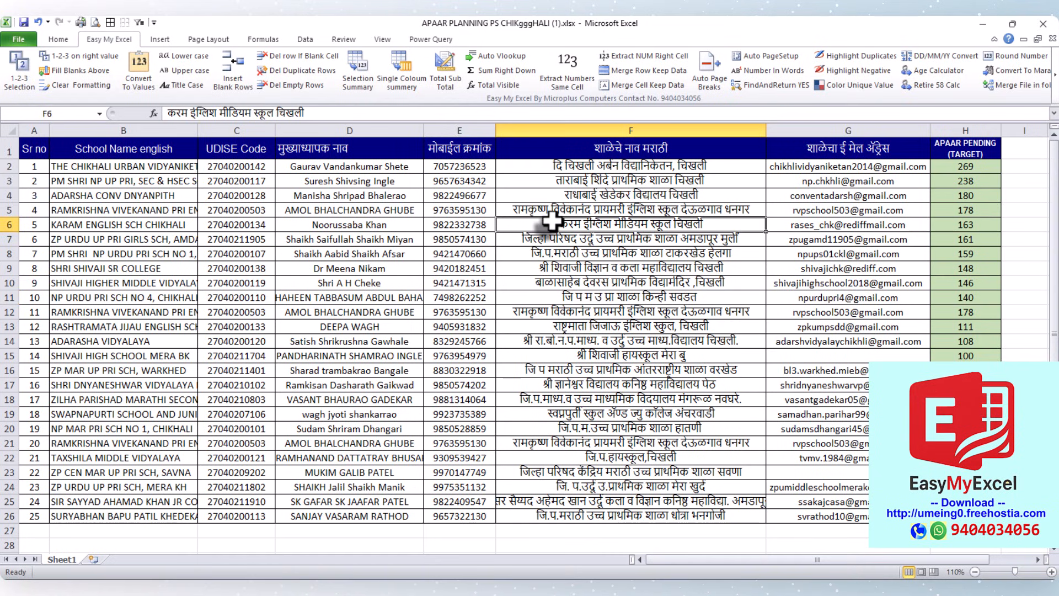
click(562, 266)
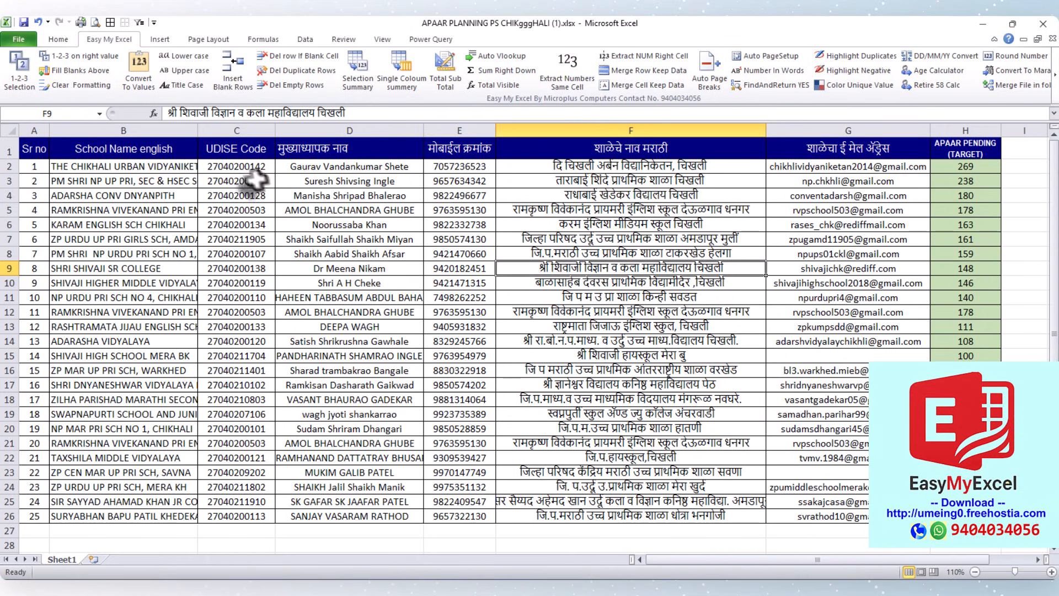
drag(243, 150, 235, 519)
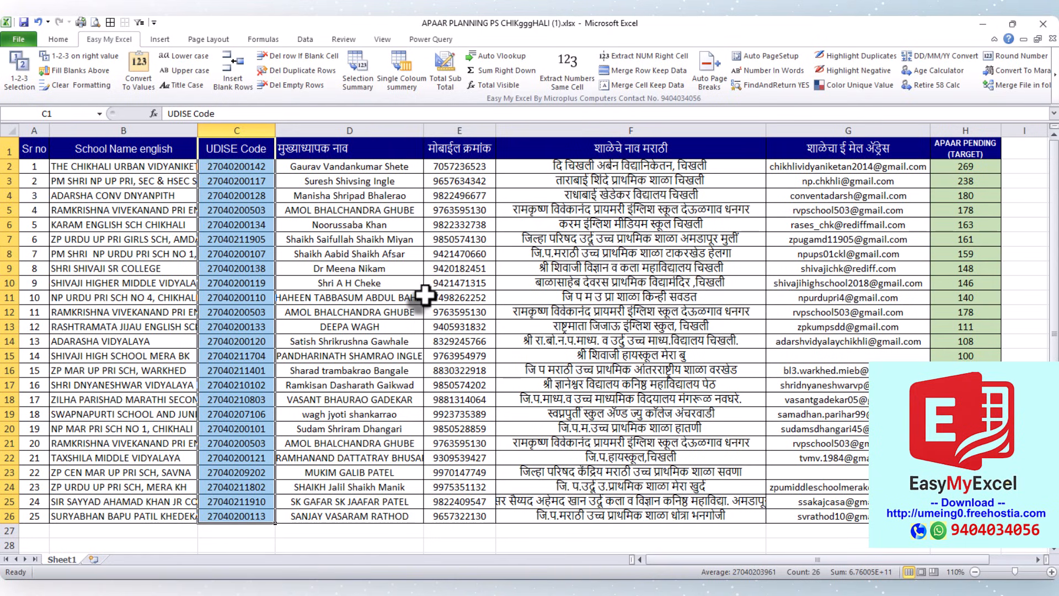
click(236, 237)
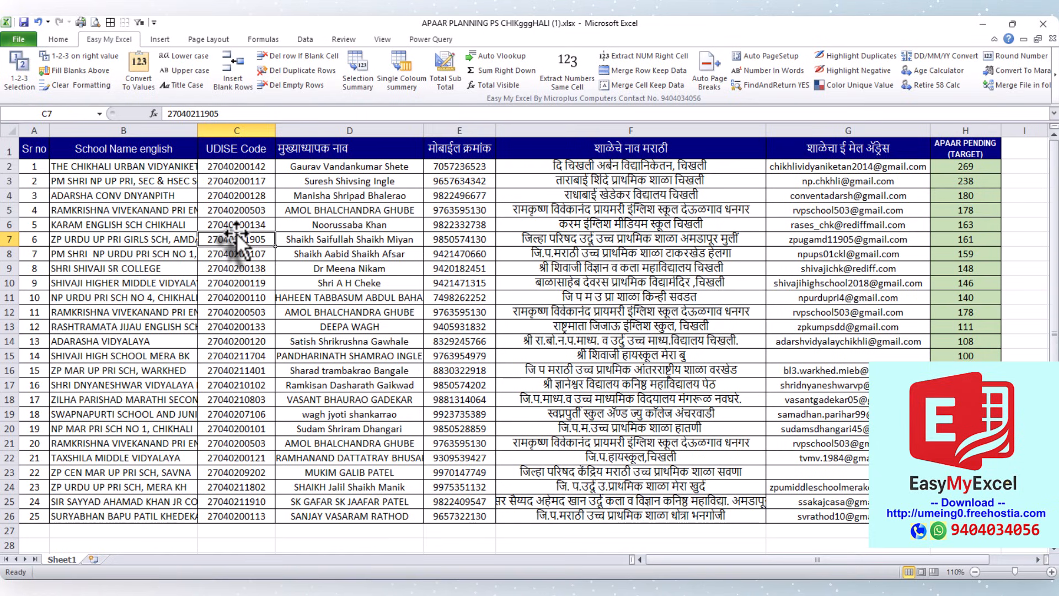
- Switch to Raw_Profile_One.xlsx and examine the column numbers in row 2 under the headings, starting from Udise_Code
click(282, 179)
click(17, 43)
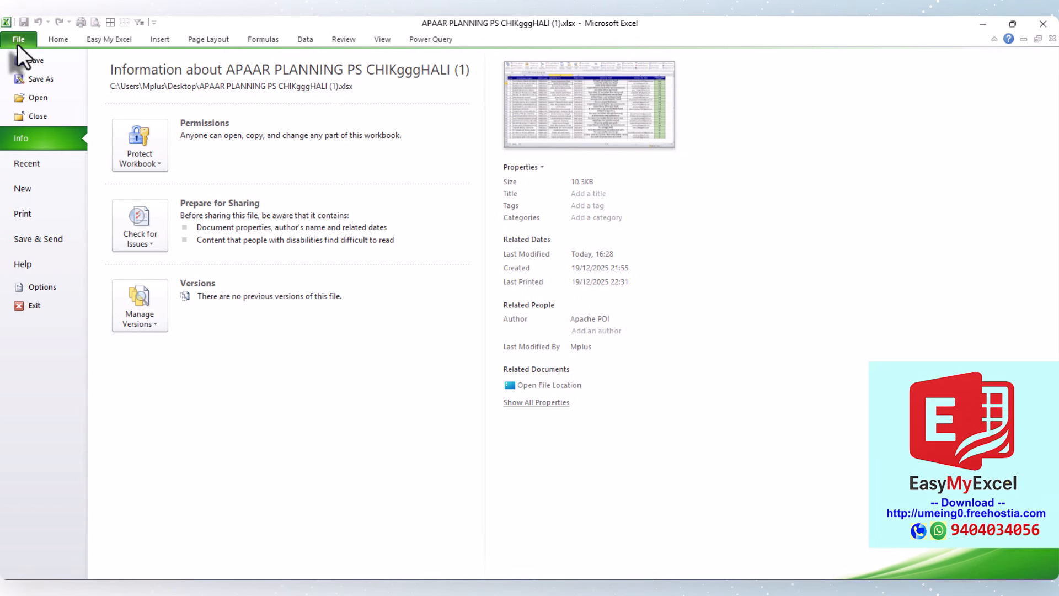
click(35, 162)
click(201, 187)
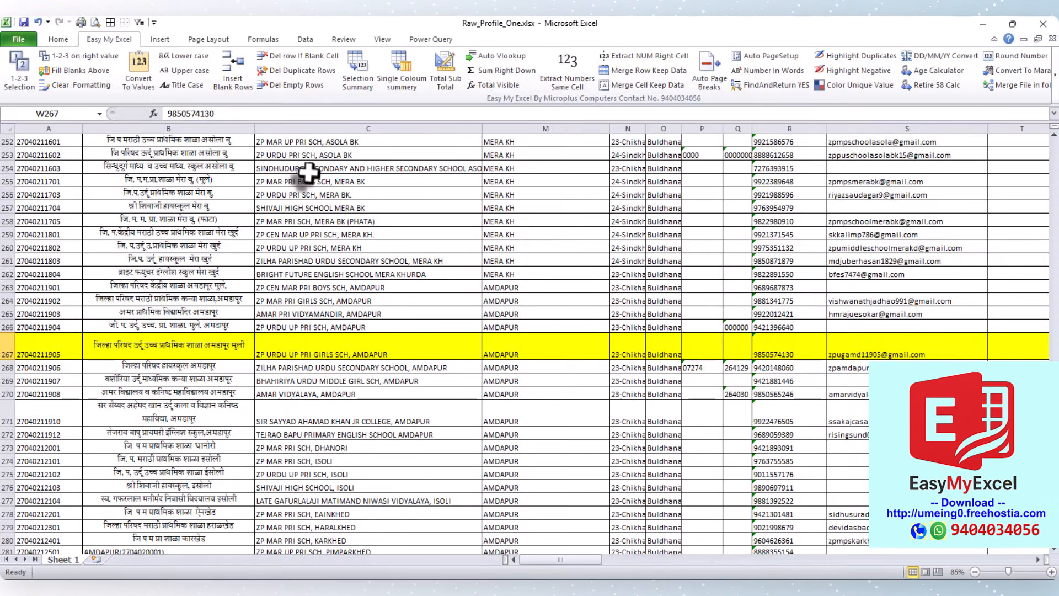
click(217, 230)
scroll(218, 230, up, 15)
scroll(217, 231, up, 20)
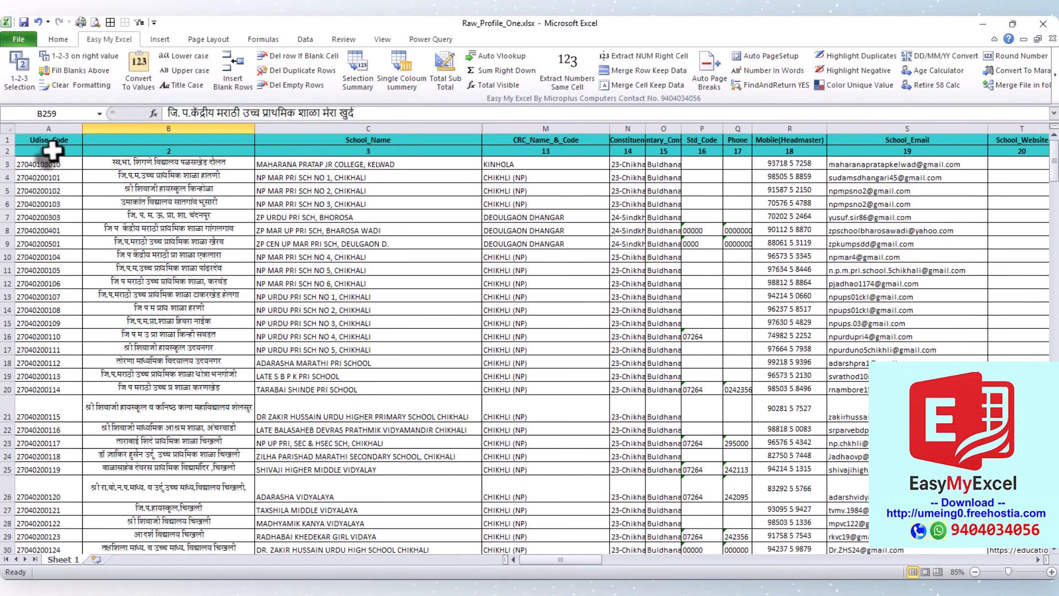
drag(49, 151, 626, 151)
click(667, 150)
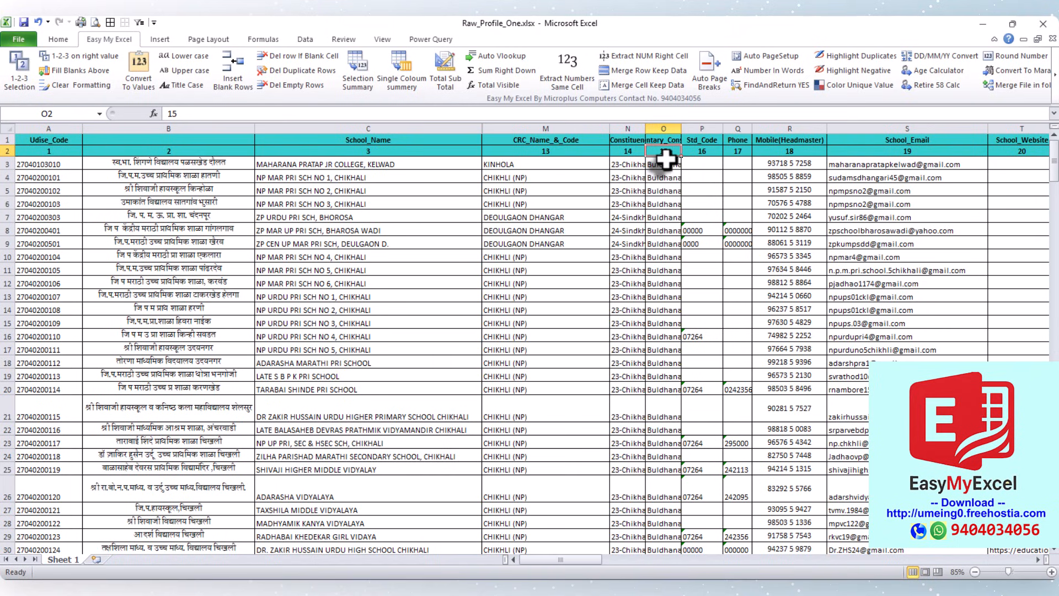
click(528, 162)
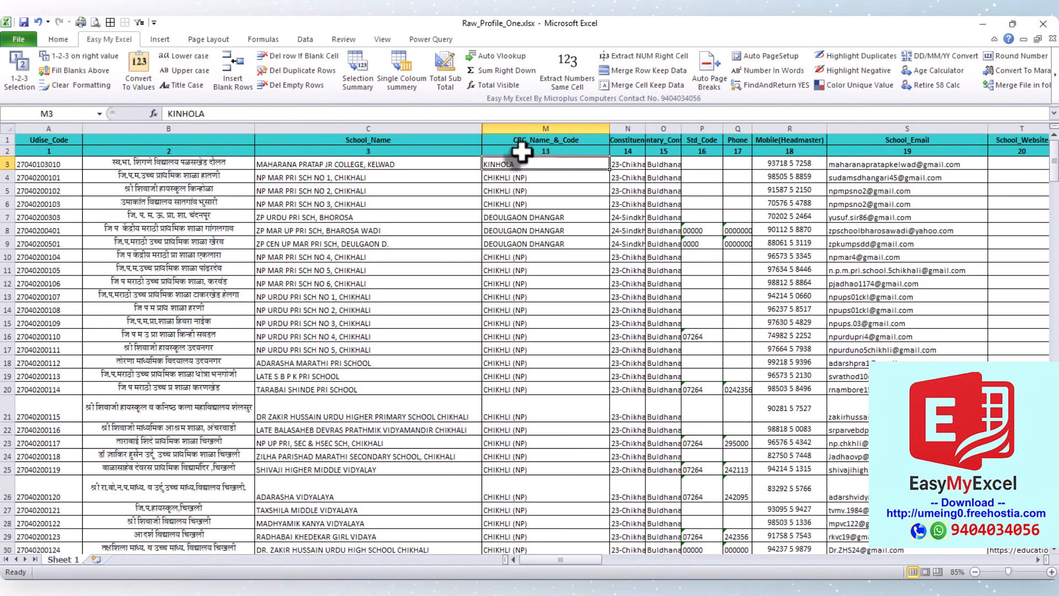
click(519, 150)
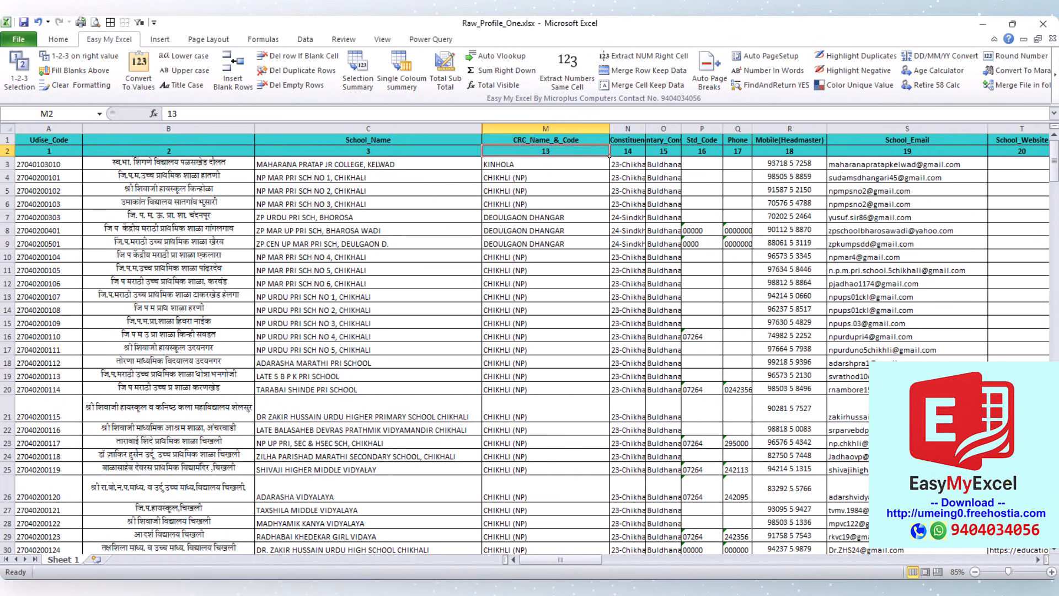
- Examine the UDISE codes in the first column of the Raw_Profile_One.xlsx sheet
click(58, 175)
drag(58, 176, 57, 256)
click(57, 306)
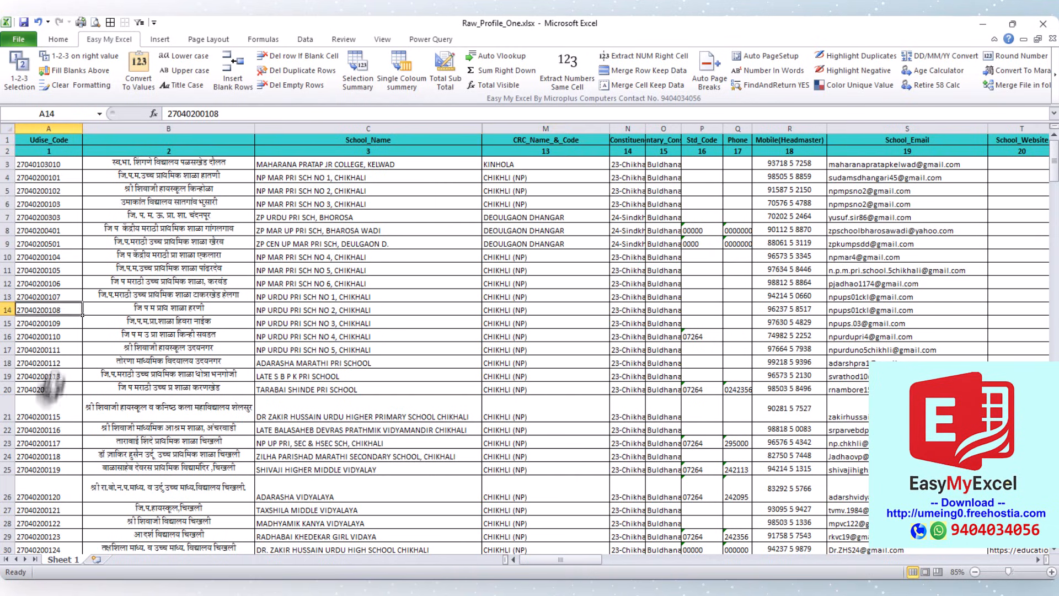
click(49, 403)
click(30, 495)
click(47, 441)
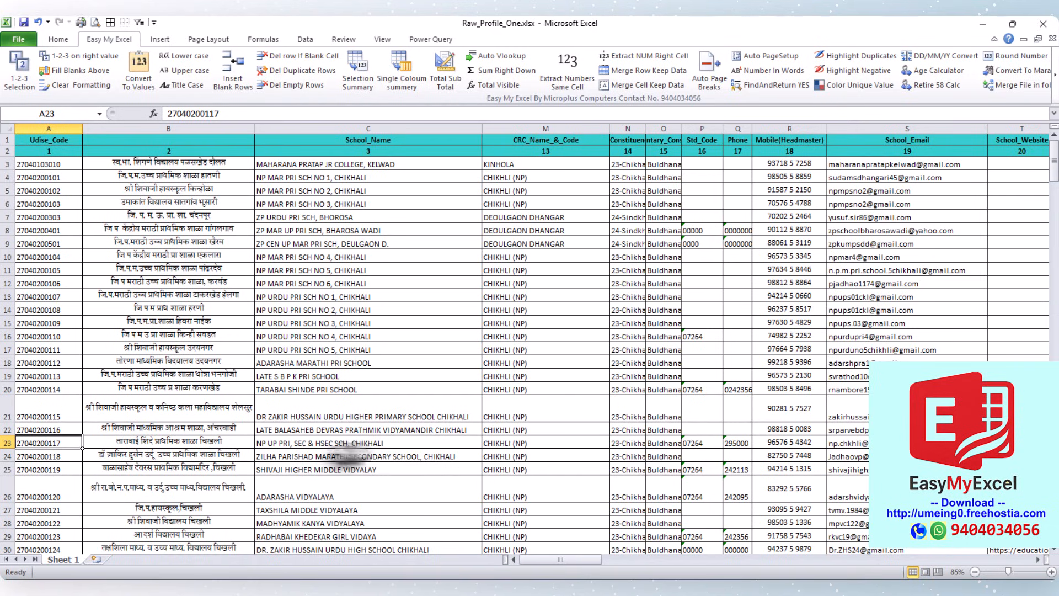
- Fill the whole of row 23 with yellow and check its headmaster mobile number in column R
click(7, 443)
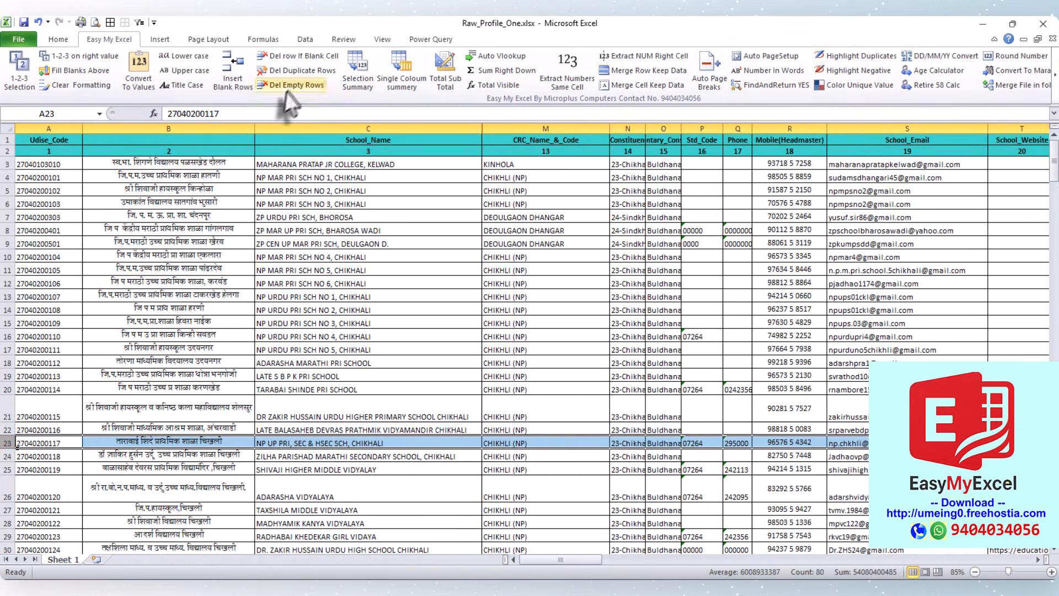
click(58, 39)
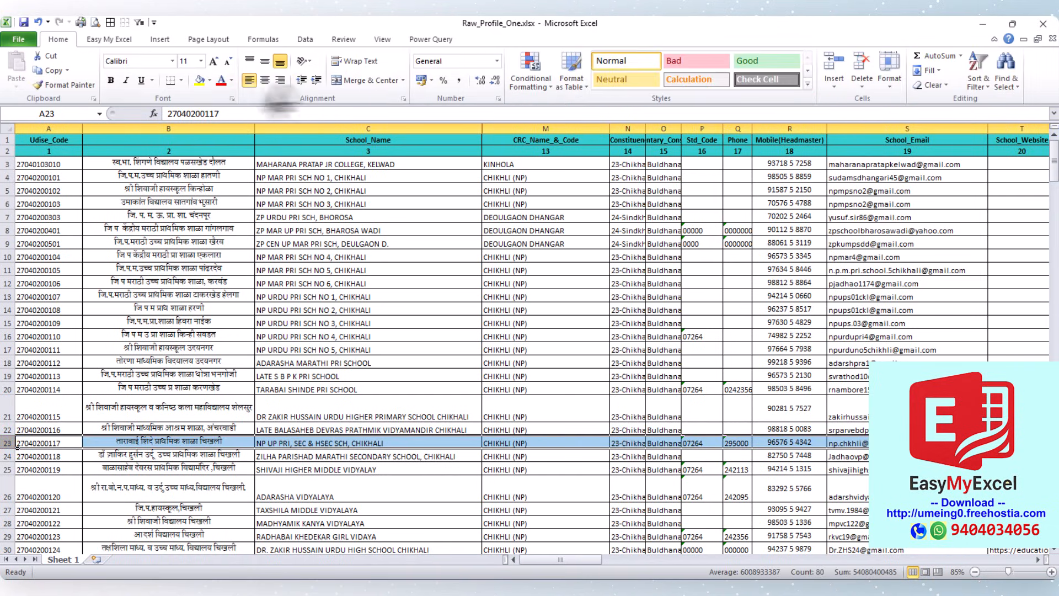
click(199, 80)
click(54, 444)
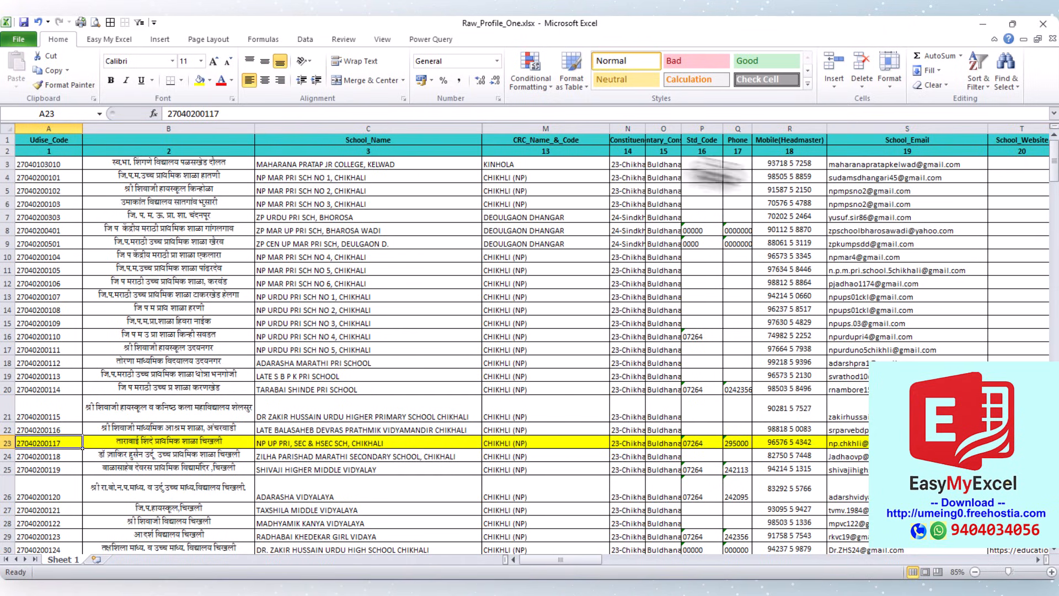
click(789, 443)
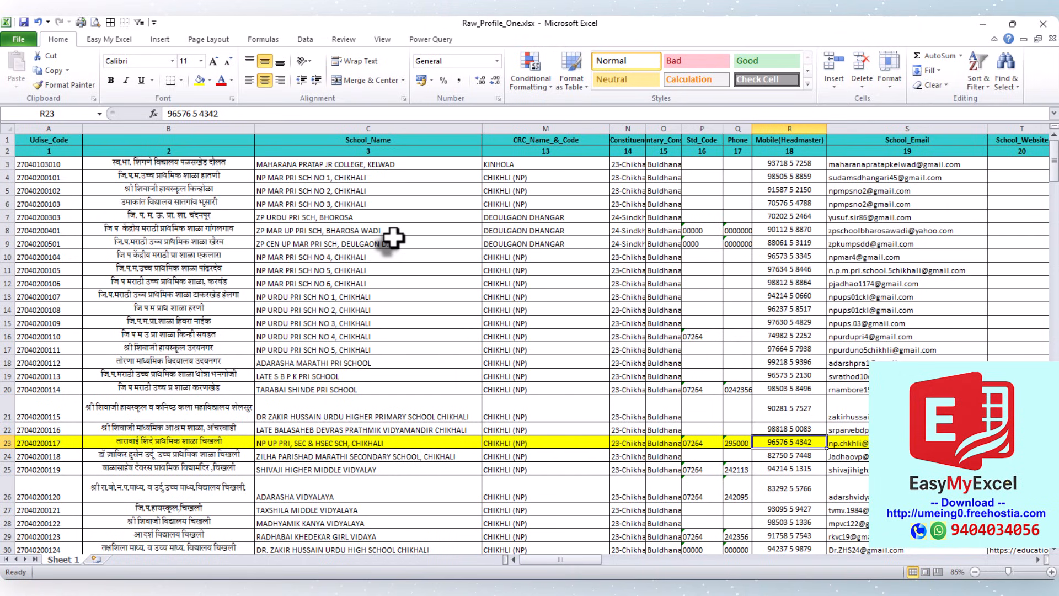
click(407, 284)
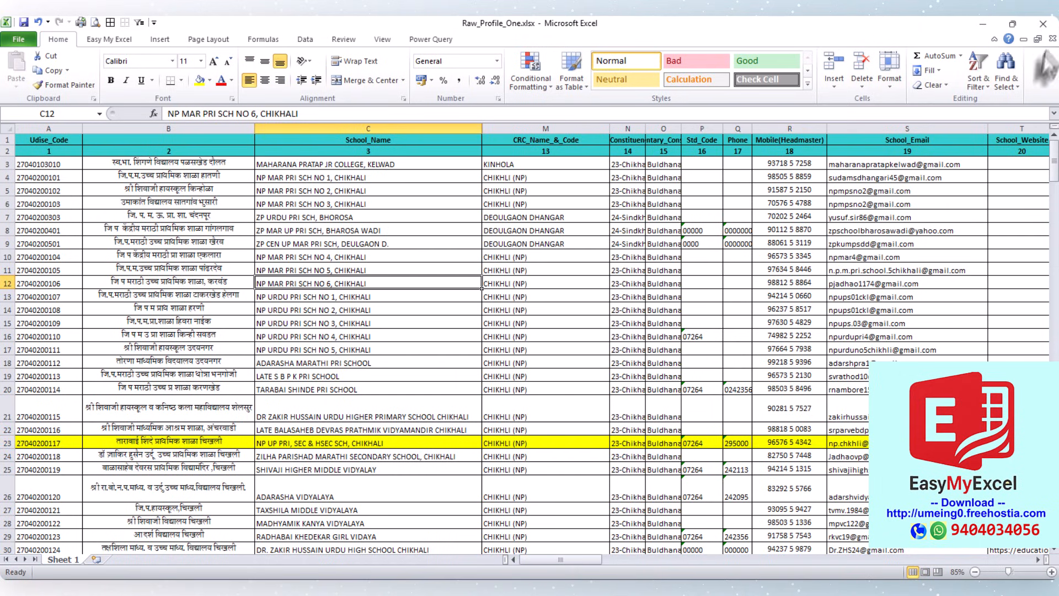
click(110, 40)
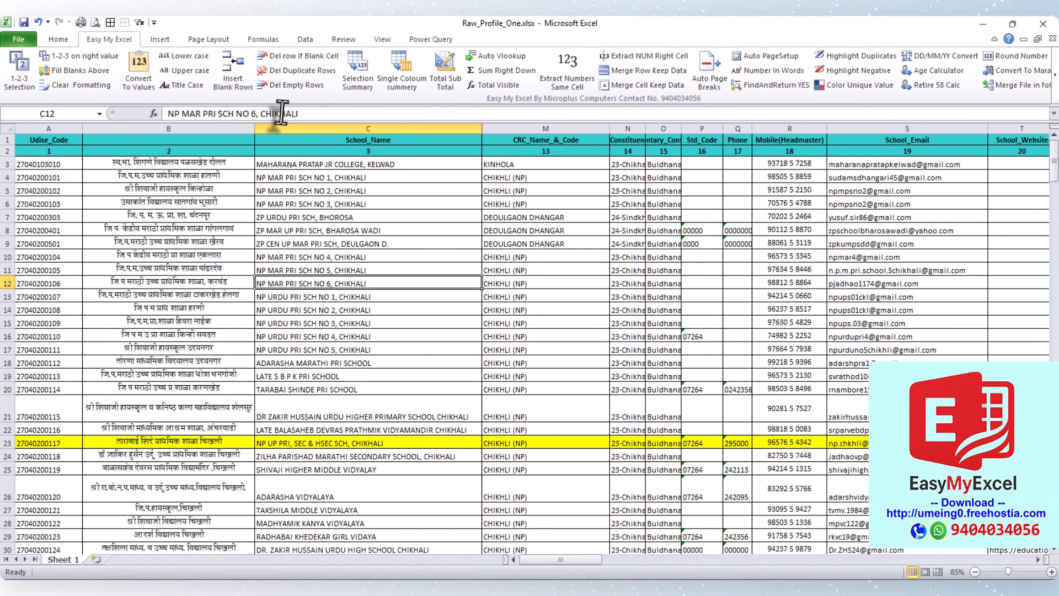
click(551, 218)
click(407, 244)
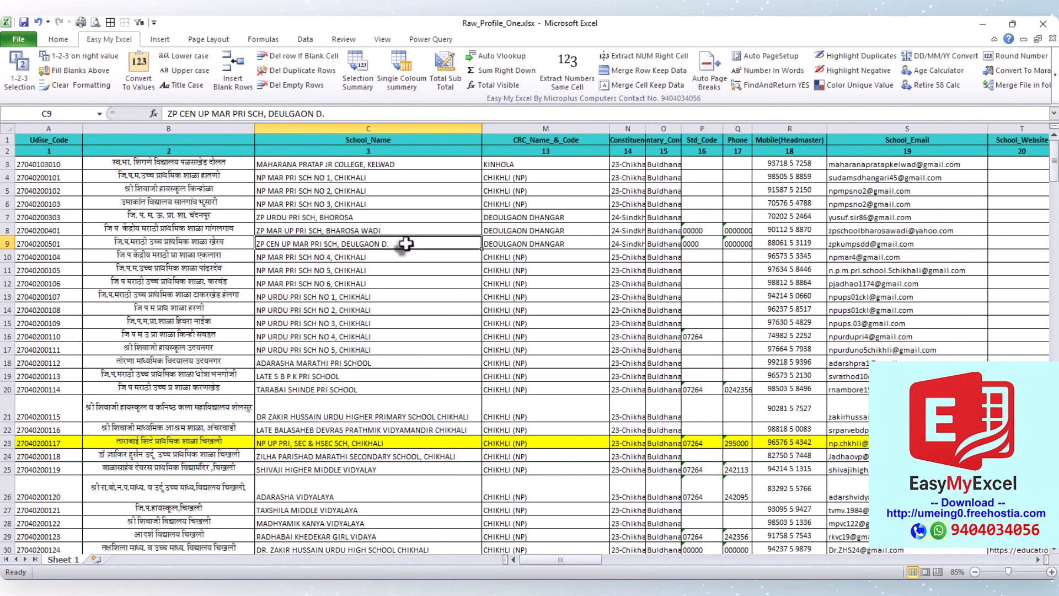